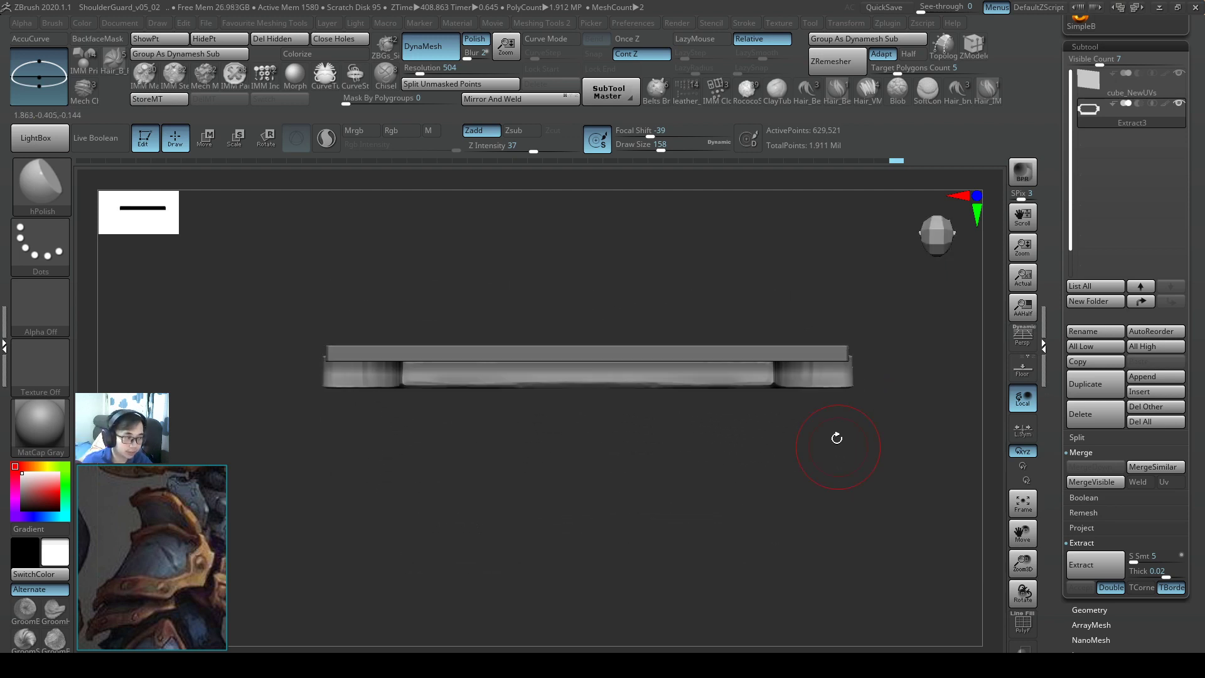
- Select the flat base plate and move it down along its depth into the ornamental frame
{"action": "left_click", "coordinate": [713, 421], "text": "alt"}
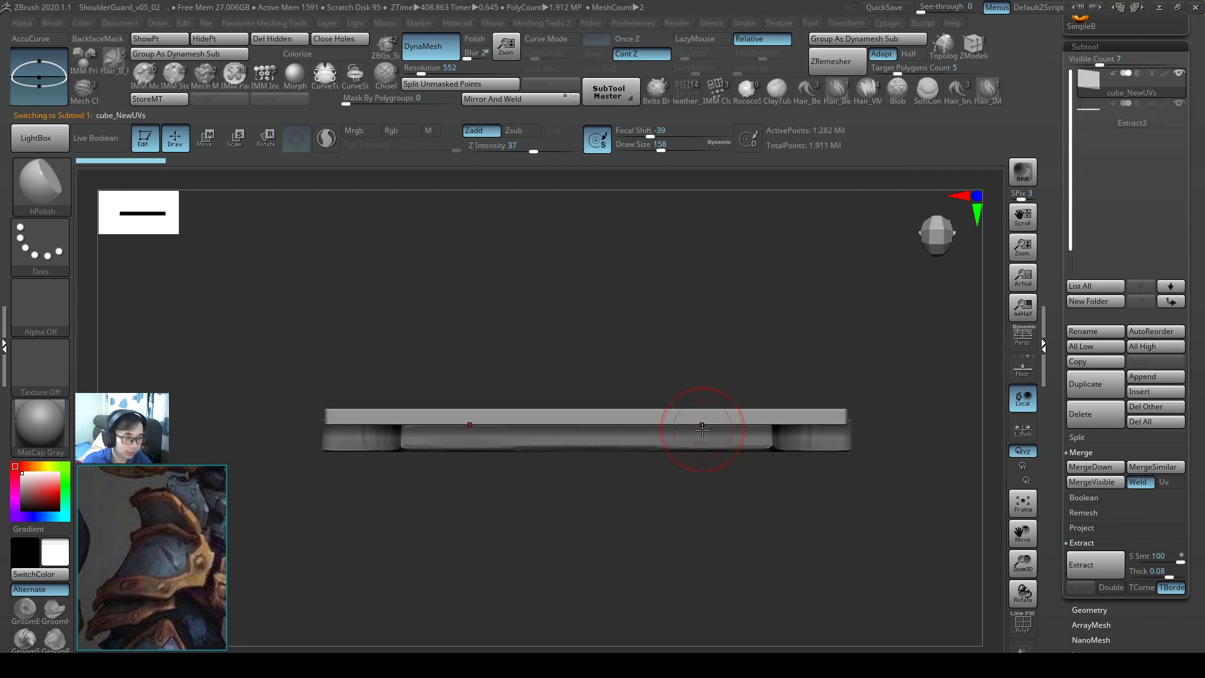
{"action": "right_click_drag", "start_coordinate": [702, 424], "coordinate": [739, 422]}
{"action": "key", "text": "w"}
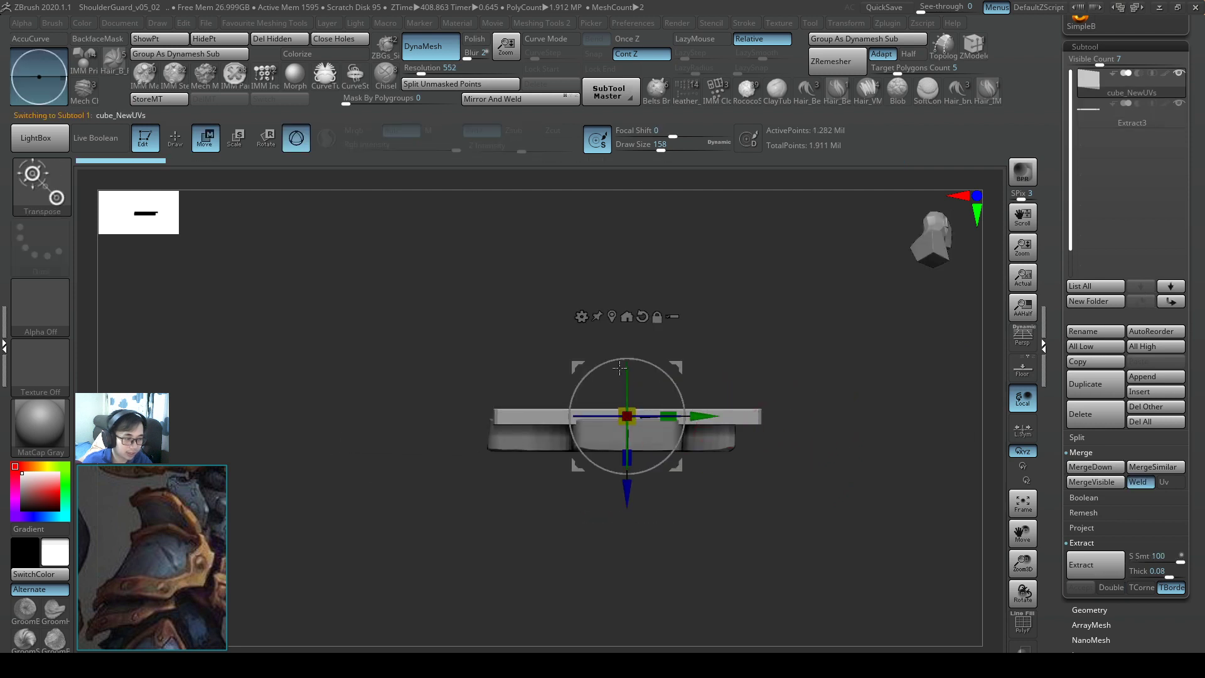
{"action": "left_click_drag", "start_coordinate": [636, 485], "coordinate": [630, 499]}
{"action": "right_click_drag", "start_coordinate": [822, 354], "coordinate": [834, 411], "text": "ctrl"}
{"action": "left_click_drag", "start_coordinate": [627, 506], "coordinate": [628, 506]}
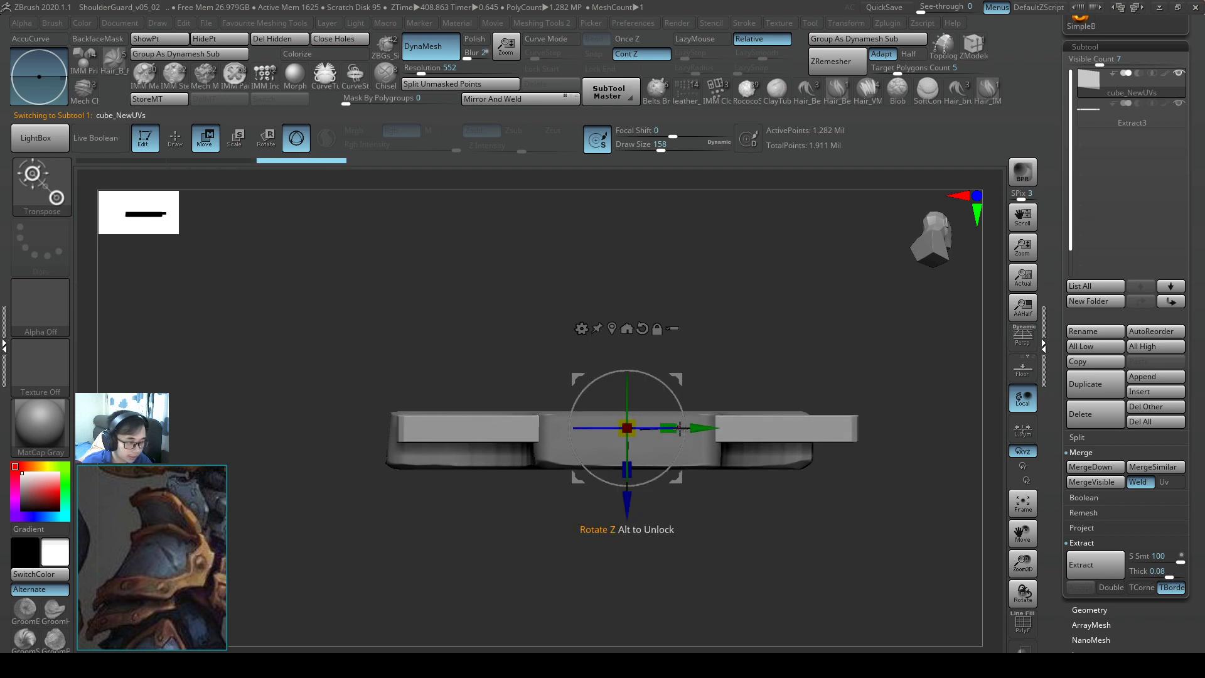
{"action": "left_click_drag", "start_coordinate": [696, 428], "coordinate": [692, 428]}
- Mask off the plate's edge that sticks out past the frame, hide and delete it, and re-DynaMesh the plate
{"action": "right_click_drag", "start_coordinate": [791, 399], "coordinate": [707, 418], "text": "alt"}
{"action": "left_click_drag", "start_coordinate": [842, 322], "coordinate": [722, 538], "text": "ctrl"}
{"action": "left_click", "coordinate": [719, 536], "text": "ctrl"}
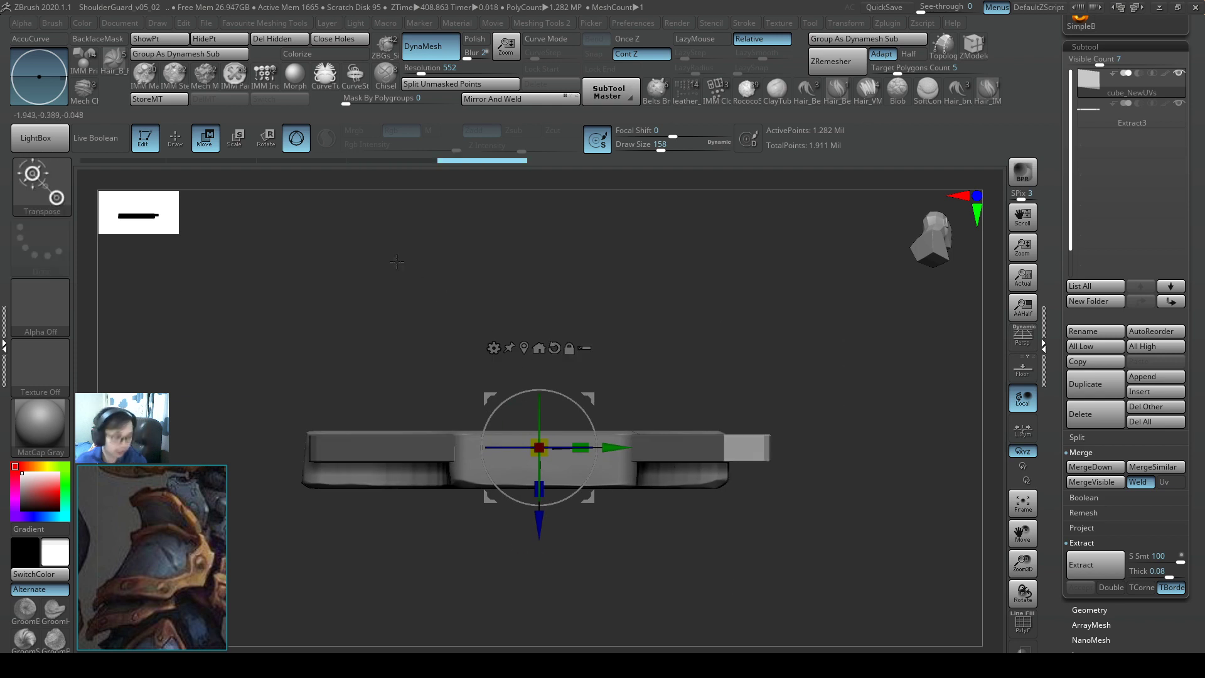
{"action": "left_click", "coordinate": [241, 43]}
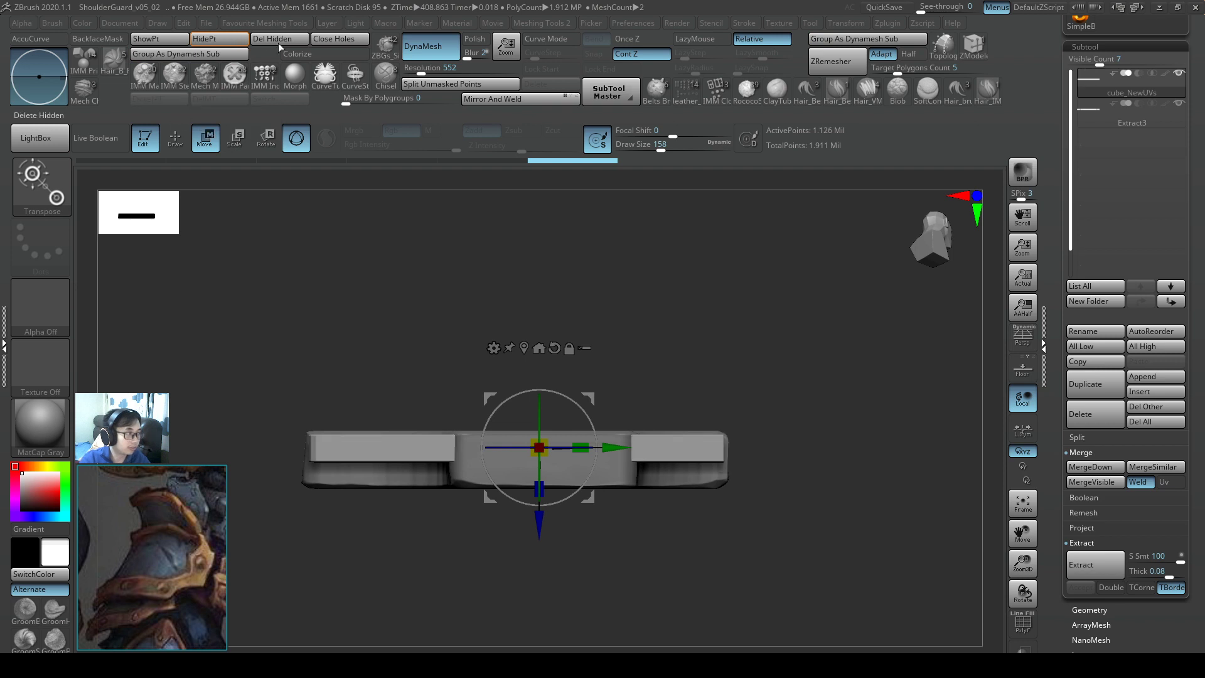
{"action": "left_click", "coordinate": [277, 43]}
{"action": "left_click_drag", "start_coordinate": [810, 439], "coordinate": [659, 352]}
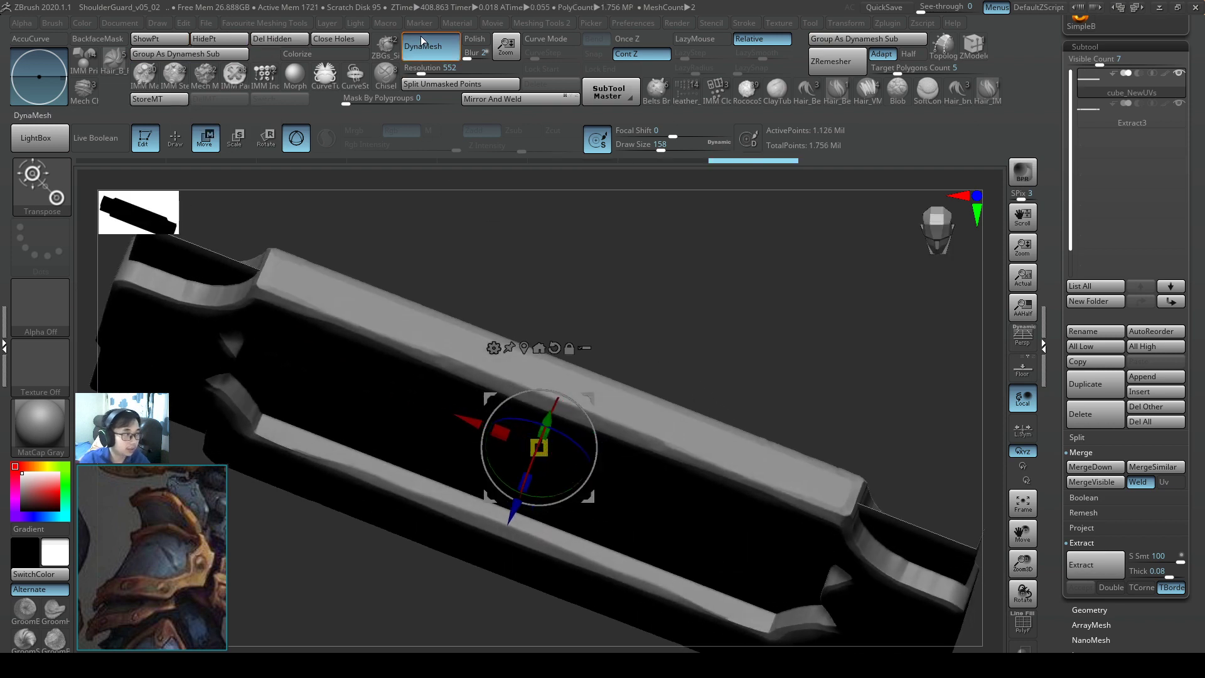
{"action": "mouse_move", "coordinate": [728, 358]}
{"action": "right_mouse_down", "text": "ctrl"}
{"action": "mouse_move", "coordinate": [778, 425]}
{"action": "mouse_move", "coordinate": [723, 447]}
{"action": "mouse_move", "coordinate": [699, 336]}
{"action": "mouse_move", "coordinate": [699, 456]}
{"action": "mouse_move", "coordinate": [745, 357]}
{"action": "right_mouse_up", "text": "ctrl"}
{"action": "key", "text": "q"}
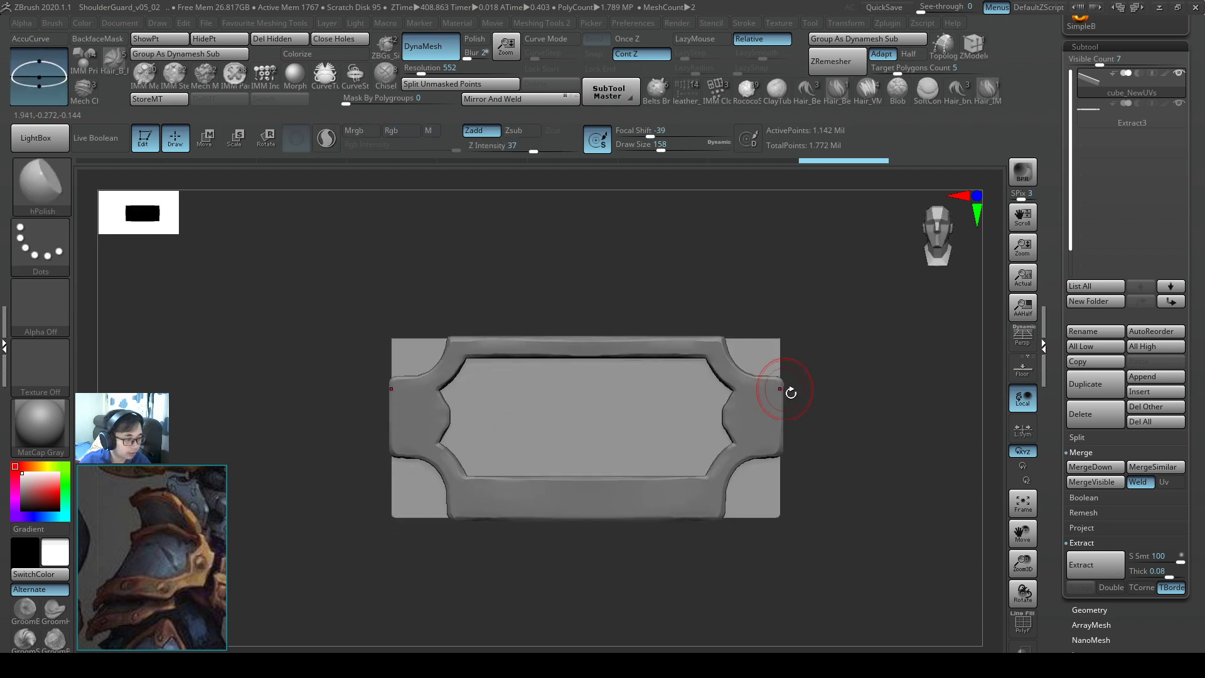
- Nudge the base plate along its depth until it sits flush with the back of the frame
{"action": "mouse_move", "coordinate": [817, 430]}
{"action": "right_mouse_down", "text": "ctrl"}
{"action": "mouse_move", "coordinate": [840, 451]}
{"action": "mouse_move", "coordinate": [903, 398]}
{"action": "mouse_move", "coordinate": [823, 446]}
{"action": "mouse_move", "coordinate": [887, 398]}
{"action": "mouse_move", "coordinate": [802, 421]}
{"action": "right_mouse_up", "text": "ctrl"}
{"action": "left_click_drag", "start_coordinate": [803, 421], "coordinate": [739, 440]}
{"action": "right_click_drag", "start_coordinate": [738, 439], "coordinate": [728, 433]}
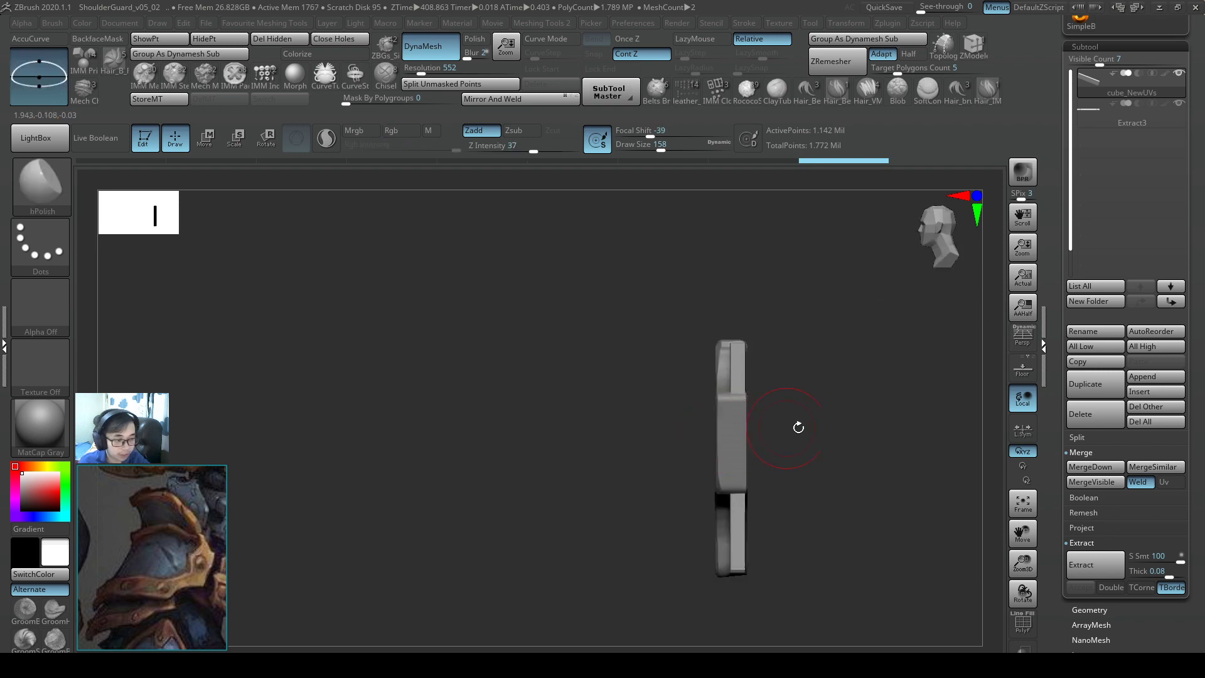
{"action": "right_click_drag", "start_coordinate": [799, 427], "coordinate": [639, 449], "text": "alt"}
{"action": "right_click_drag", "start_coordinate": [729, 460], "coordinate": [680, 462]}
{"action": "left_click_drag", "start_coordinate": [680, 462], "coordinate": [632, 449], "text": "shift"}
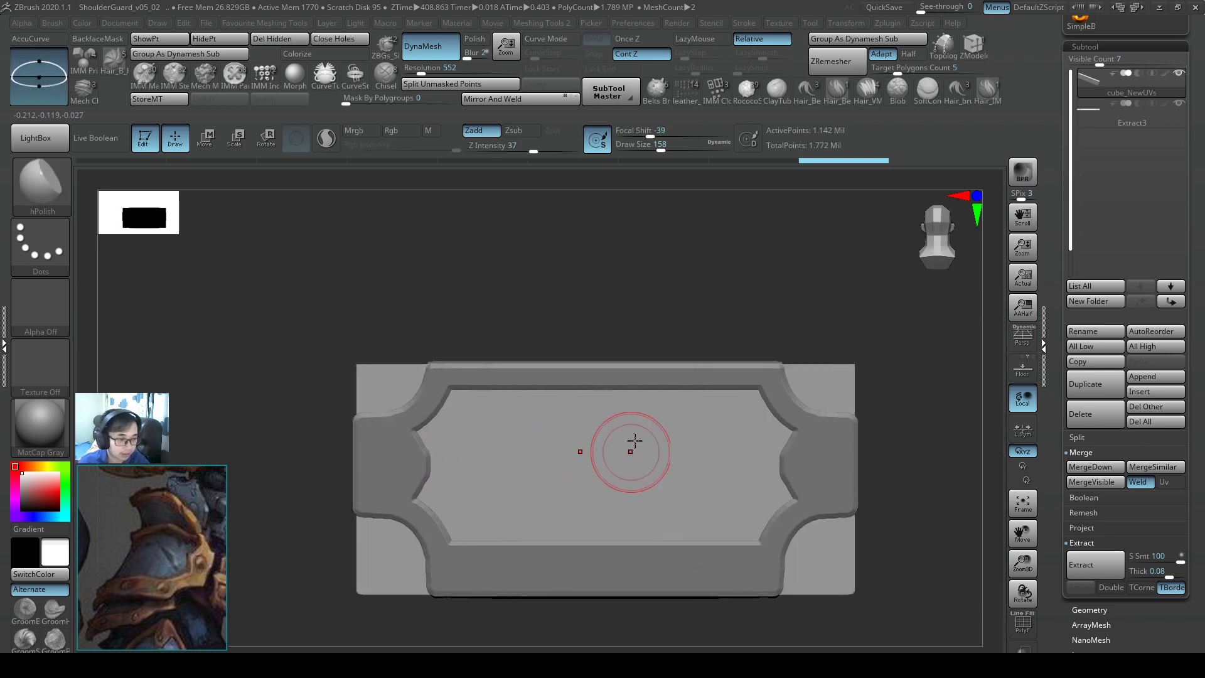
{"action": "left_click_drag", "start_coordinate": [801, 484], "coordinate": [664, 477]}
{"action": "key", "text": "w"}
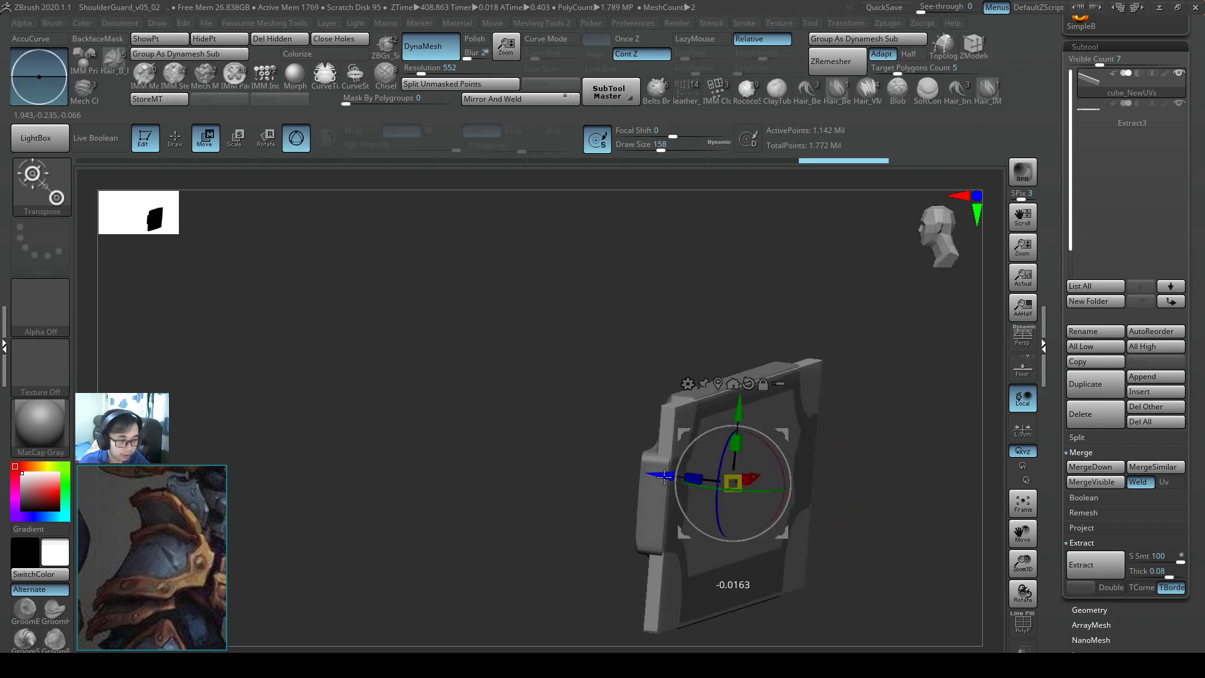
{"action": "mouse_move", "coordinate": [684, 447]}
{"action": "right_mouse_down"}
{"action": "mouse_move", "coordinate": [783, 428]}
{"action": "mouse_move", "coordinate": [682, 462]}
{"action": "right_mouse_up"}
{"action": "left_click_drag", "start_coordinate": [635, 476], "coordinate": [620, 475], "text": "ctrl"}
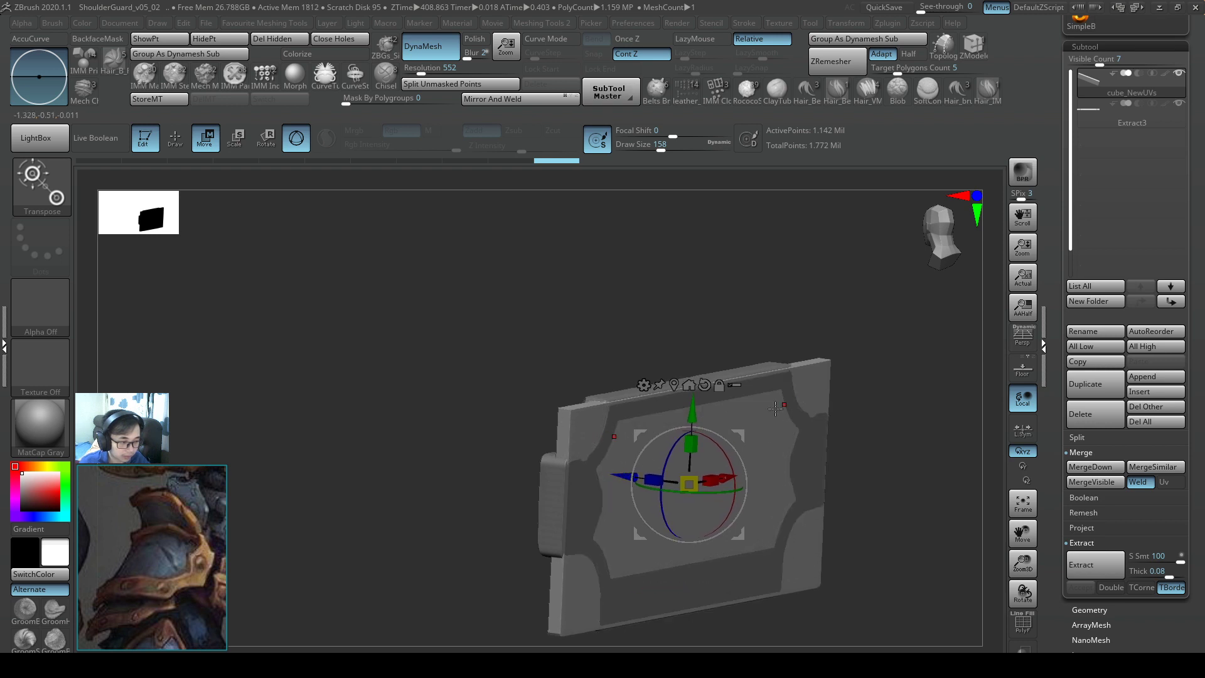
{"action": "left_click_drag", "start_coordinate": [800, 399], "coordinate": [812, 427]}
{"action": "left_click_drag", "start_coordinate": [647, 491], "coordinate": [644, 490]}
{"action": "left_click_drag", "start_coordinate": [827, 384], "coordinate": [869, 390]}
{"action": "mouse_move", "coordinate": [911, 389]}
{"action": "right_mouse_down", "text": "alt"}
{"action": "mouse_move", "coordinate": [796, 379]}
{"action": "mouse_move", "coordinate": [823, 415]}
{"action": "mouse_move", "coordinate": [776, 424]}
{"action": "mouse_move", "coordinate": [754, 456]}
{"action": "mouse_move", "coordinate": [837, 424]}
{"action": "mouse_move", "coordinate": [853, 433]}
{"action": "mouse_move", "coordinate": [646, 430]}
{"action": "right_mouse_up", "text": "alt"}
{"action": "key", "text": "q"}
{"action": "right_click_drag", "start_coordinate": [873, 452], "coordinate": [684, 420], "text": "ctrl"}
{"action": "right_click_drag", "start_coordinate": [684, 427], "coordinate": [839, 441]}
{"action": "left_click_drag", "start_coordinate": [735, 405], "coordinate": [357, 279]}
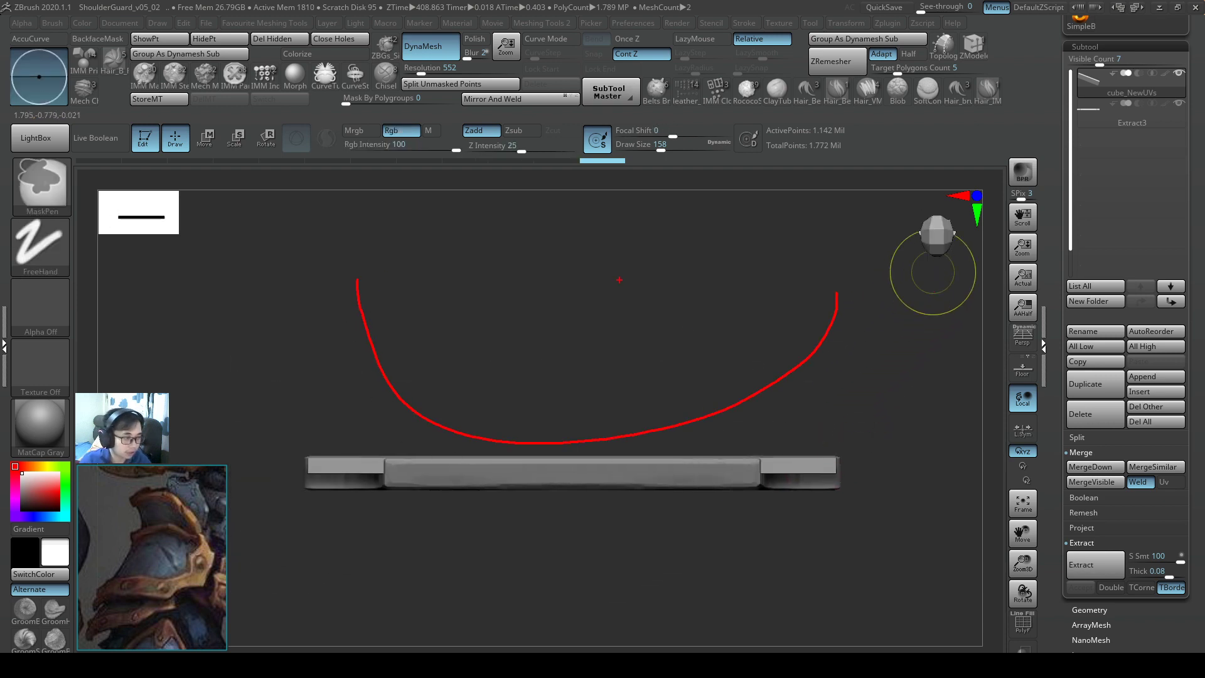
{"action": "key", "text": "Escape"}
{"action": "mouse_move", "coordinate": [835, 531]}
{"action": "right_mouse_down"}
{"action": "mouse_move", "coordinate": [829, 503]}
{"action": "mouse_move", "coordinate": [893, 441]}
{"action": "mouse_move", "coordinate": [845, 392]}
{"action": "right_mouse_up"}
{"action": "left_click_drag", "start_coordinate": [823, 401], "coordinate": [901, 412], "text": "alt"}
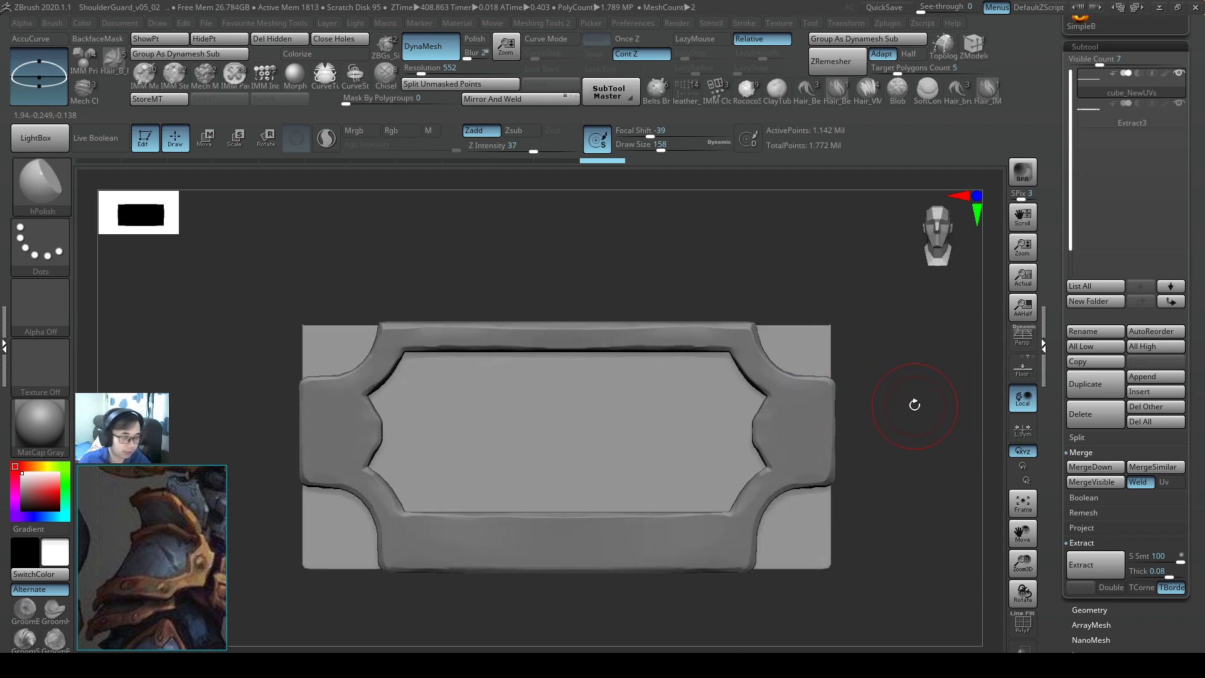
- Try clipping the plate's upper corners along the frame's outline with the ClipCurve brush, and undo the cut
{"action": "key", "text": "b"}
{"action": "key", "text": "t"}
{"action": "key", "text": "c"}
{"action": "left_click", "coordinate": [889, 433]}
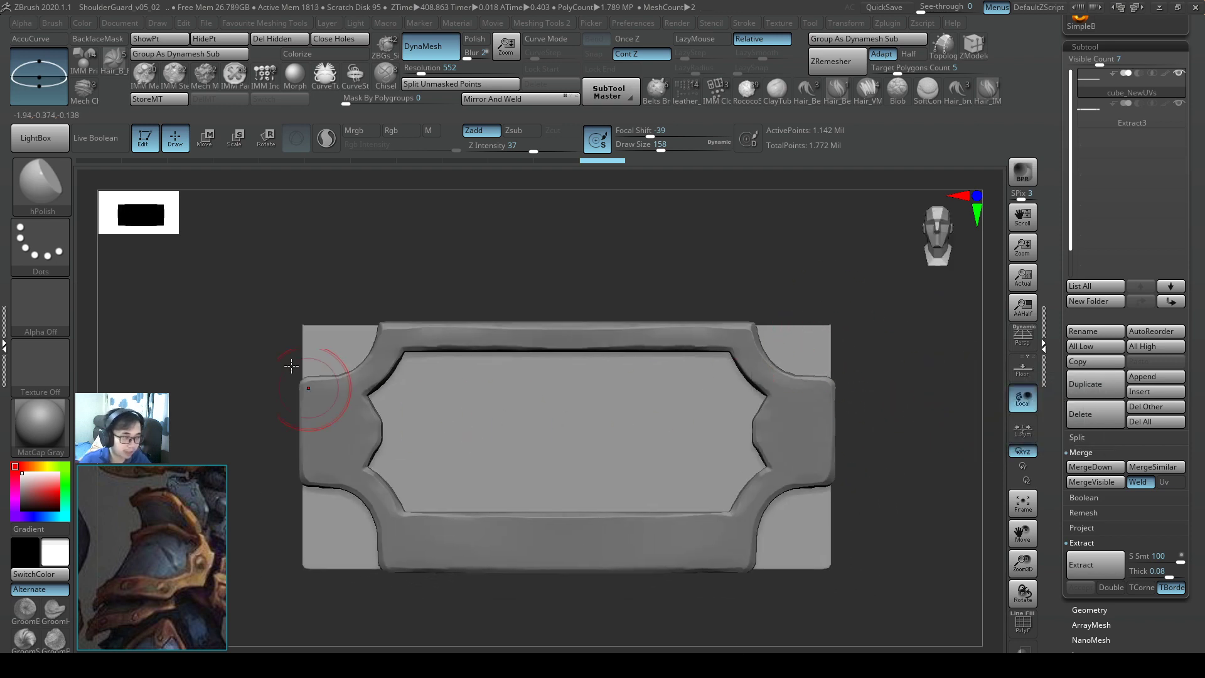
{"action": "key", "text": "ctrl+shift"}
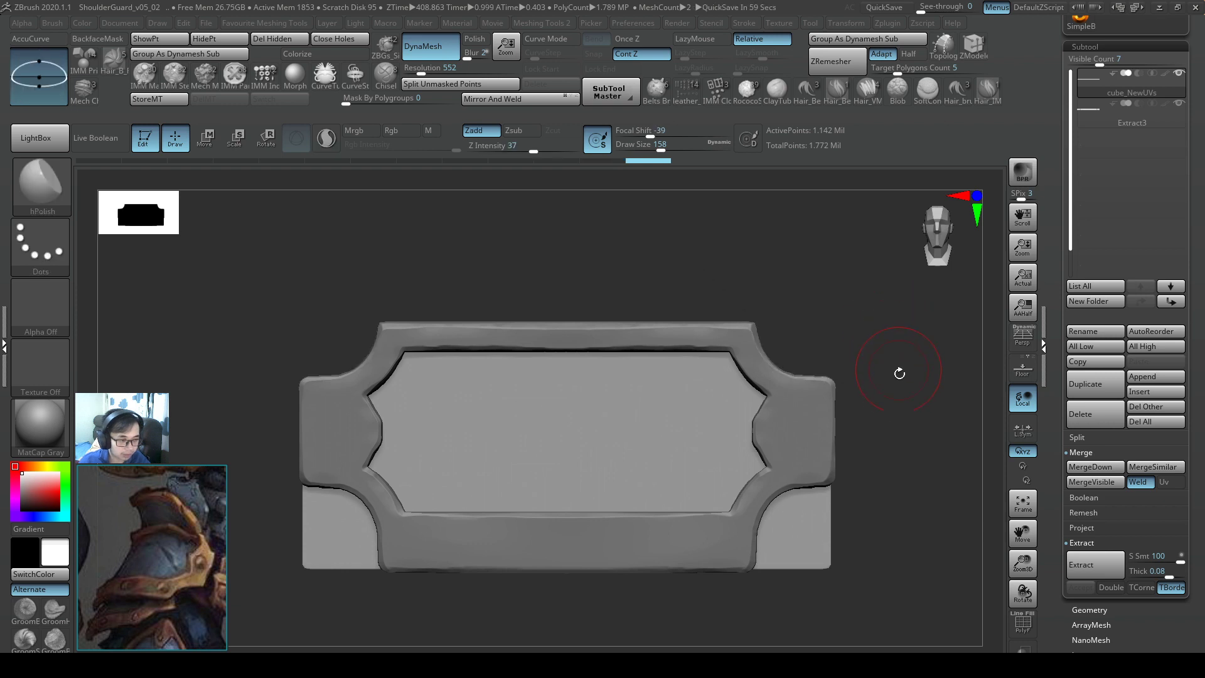
{"action": "key", "text": "ctrl+z"}
- Clip the plate's two upper corners along the frame's outer contour with a symmetrical ClipCurve cut
{"action": "left_click_drag", "start_coordinate": [804, 292], "coordinate": [738, 277], "text": "alt"}
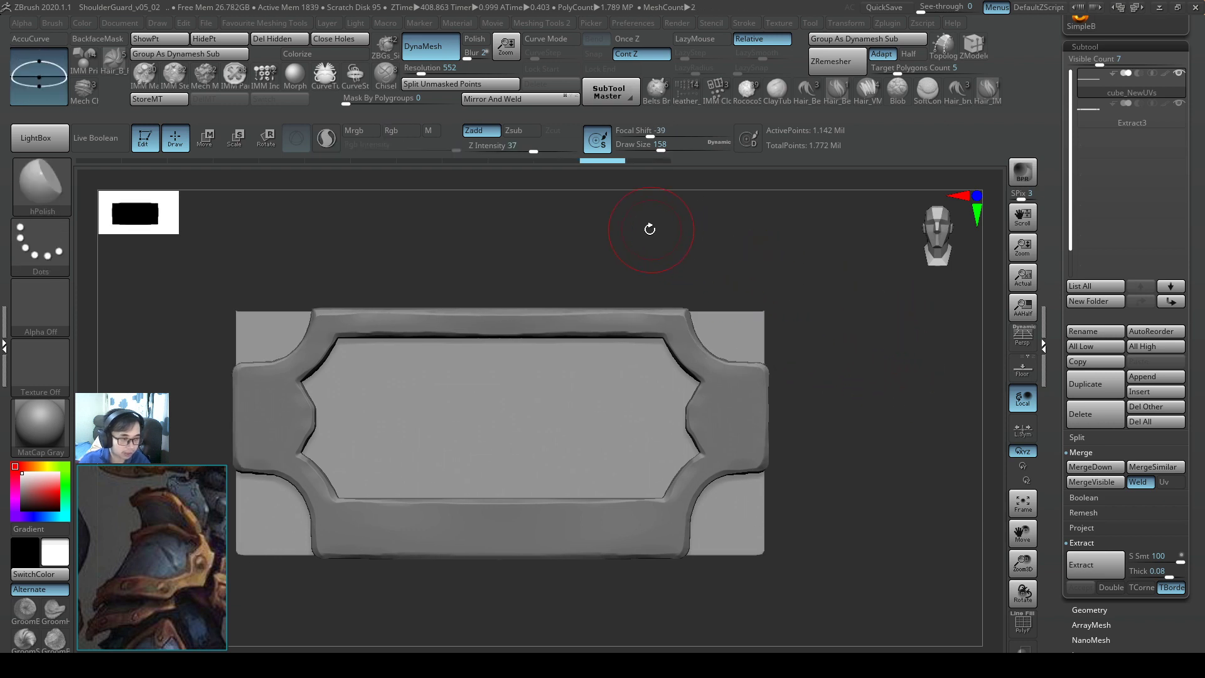
{"action": "left_click_drag", "start_coordinate": [612, 209], "coordinate": [671, 306], "text": "ctrl+shift"}
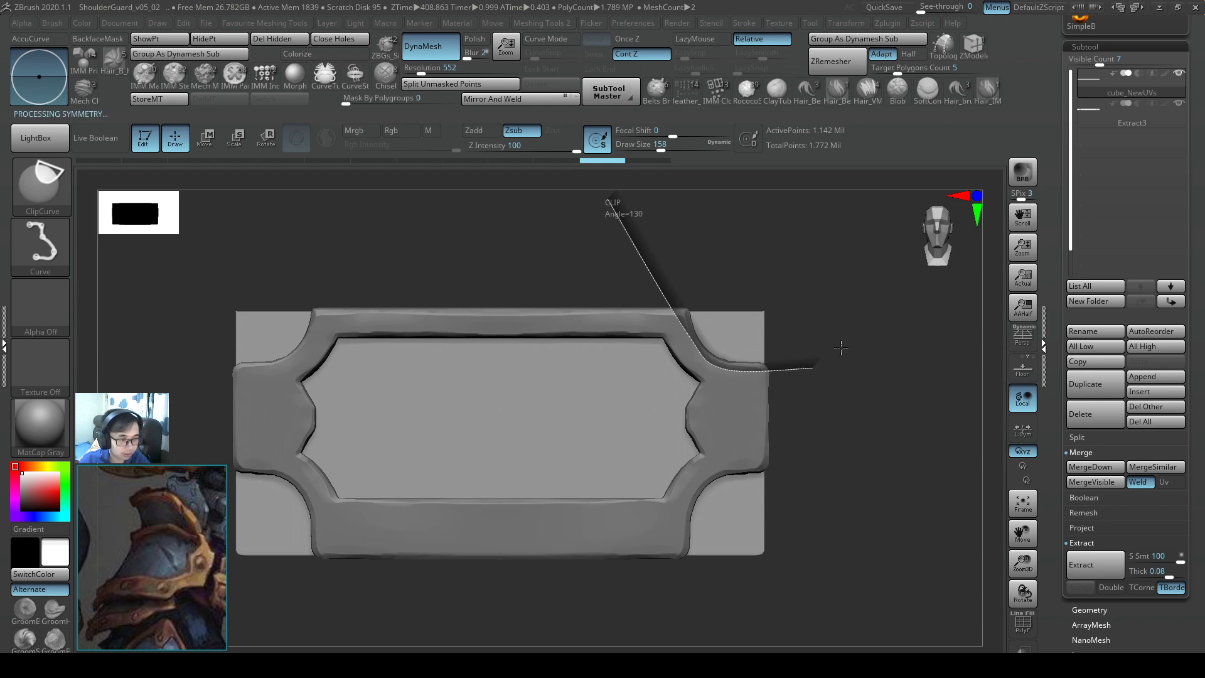
{"action": "mouse_move", "coordinate": [841, 372]}
{"action": "left_mouse_down", "text": "ctrl+shift"}
{"action": "mouse_move", "coordinate": [840, 399]}
{"action": "mouse_move", "coordinate": [773, 399]}
{"action": "mouse_move", "coordinate": [826, 369]}
{"action": "left_mouse_up", "text": "ctrl+shift"}
- Clip the plate's two lower corners to the frame's outer contour with ClipCurve, redoing the first attempt
{"action": "mouse_move", "coordinate": [921, 342]}
{"action": "left_mouse_down", "text": "ctrl+shift"}
{"action": "mouse_move", "coordinate": [834, 417]}
{"action": "mouse_move", "coordinate": [751, 465]}
{"action": "mouse_move", "coordinate": [733, 463]}
{"action": "mouse_move", "coordinate": [710, 488]}
{"action": "left_mouse_up", "text": "ctrl+shift"}
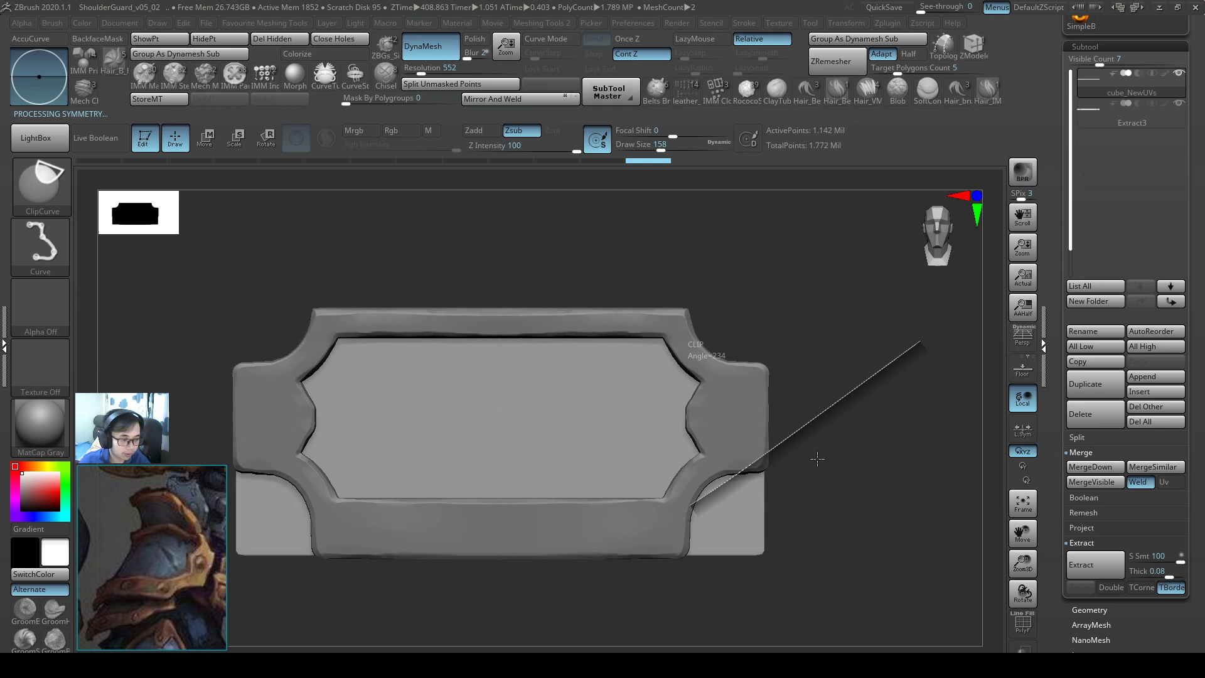
{"action": "key", "text": "ctrl+z"}
{"action": "left_click_drag", "start_coordinate": [923, 339], "coordinate": [739, 451], "text": "ctrl+shift"}
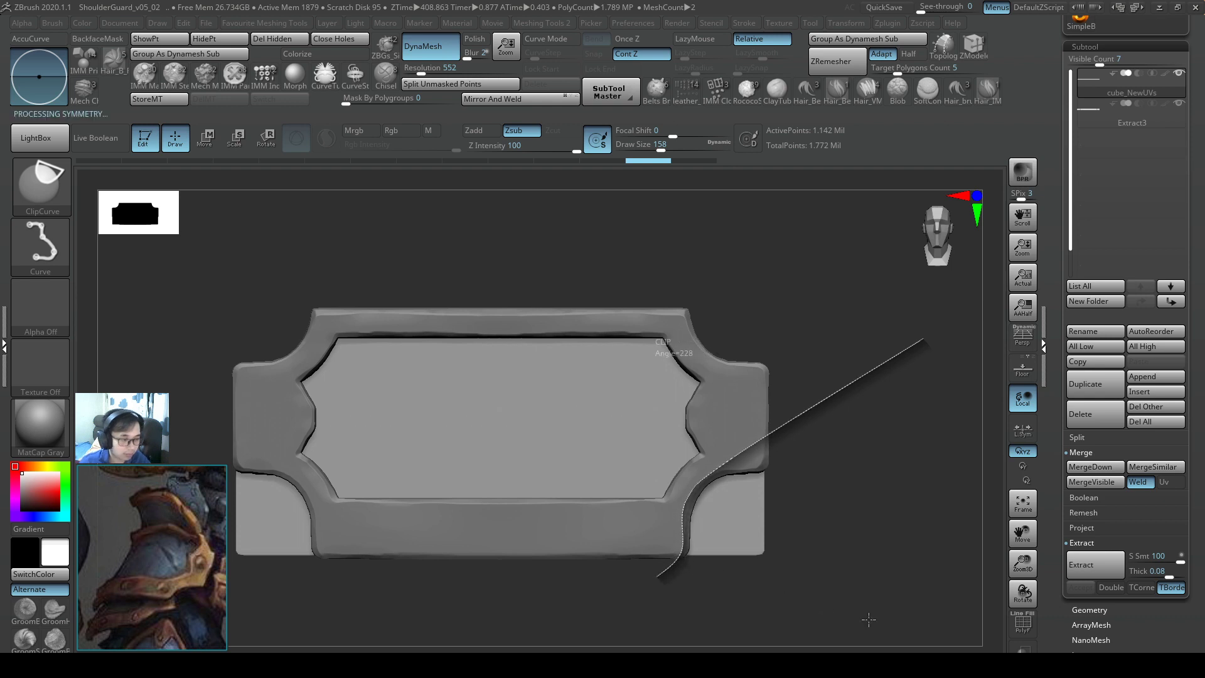
{"action": "mouse_move", "coordinate": [828, 536]}
{"action": "left_mouse_down", "text": "ctrl+shift"}
{"action": "mouse_move", "coordinate": [867, 548]}
{"action": "mouse_move", "coordinate": [715, 509]}
{"action": "mouse_move", "coordinate": [850, 492]}
{"action": "mouse_move", "coordinate": [785, 460]}
{"action": "mouse_move", "coordinate": [721, 460]}
{"action": "mouse_move", "coordinate": [862, 397]}
{"action": "mouse_move", "coordinate": [879, 415]}
{"action": "mouse_move", "coordinate": [646, 460]}
{"action": "mouse_move", "coordinate": [753, 465]}
{"action": "mouse_move", "coordinate": [903, 417]}
{"action": "mouse_move", "coordinate": [805, 472]}
{"action": "mouse_move", "coordinate": [790, 449]}
{"action": "mouse_move", "coordinate": [898, 420]}
{"action": "left_mouse_up", "text": "ctrl+shift"}
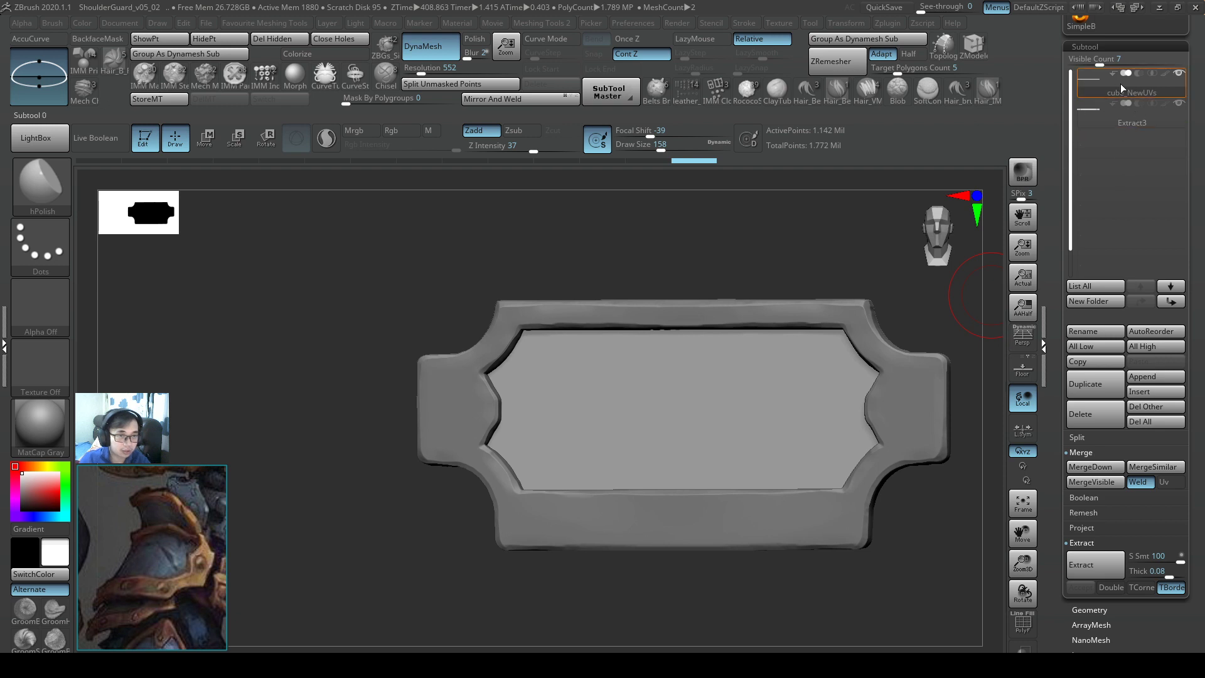
- Rename the base plate subtool to "Base of SG"
{"action": "left_click", "coordinate": [1095, 330]}
{"action": "type", "text": "Ba"}
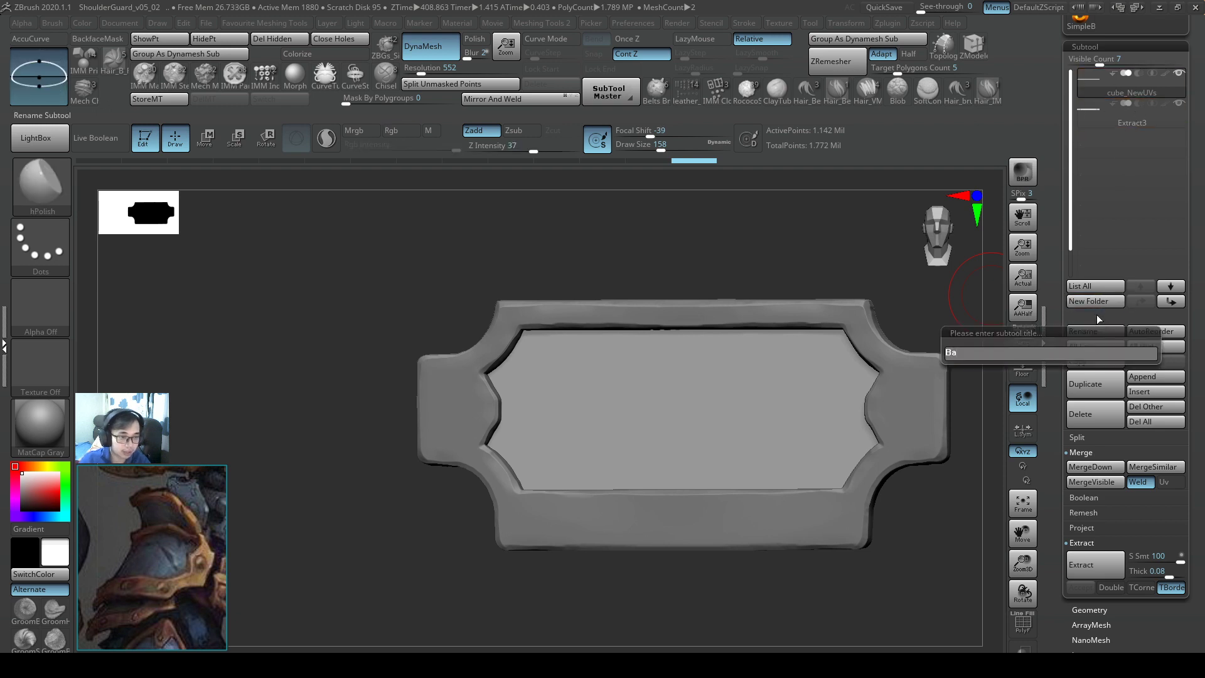
{"action": "type", "text": "se"}
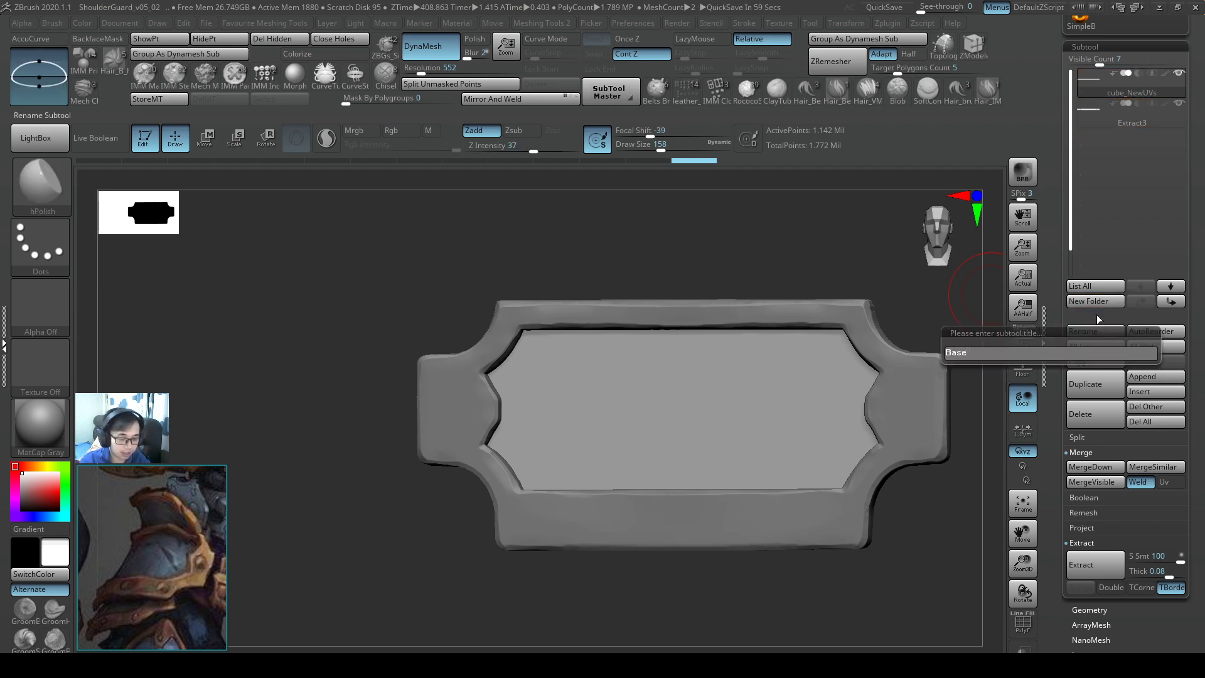
{"action": "type", "text": " of SG"}
{"action": "key", "text": "Return"}
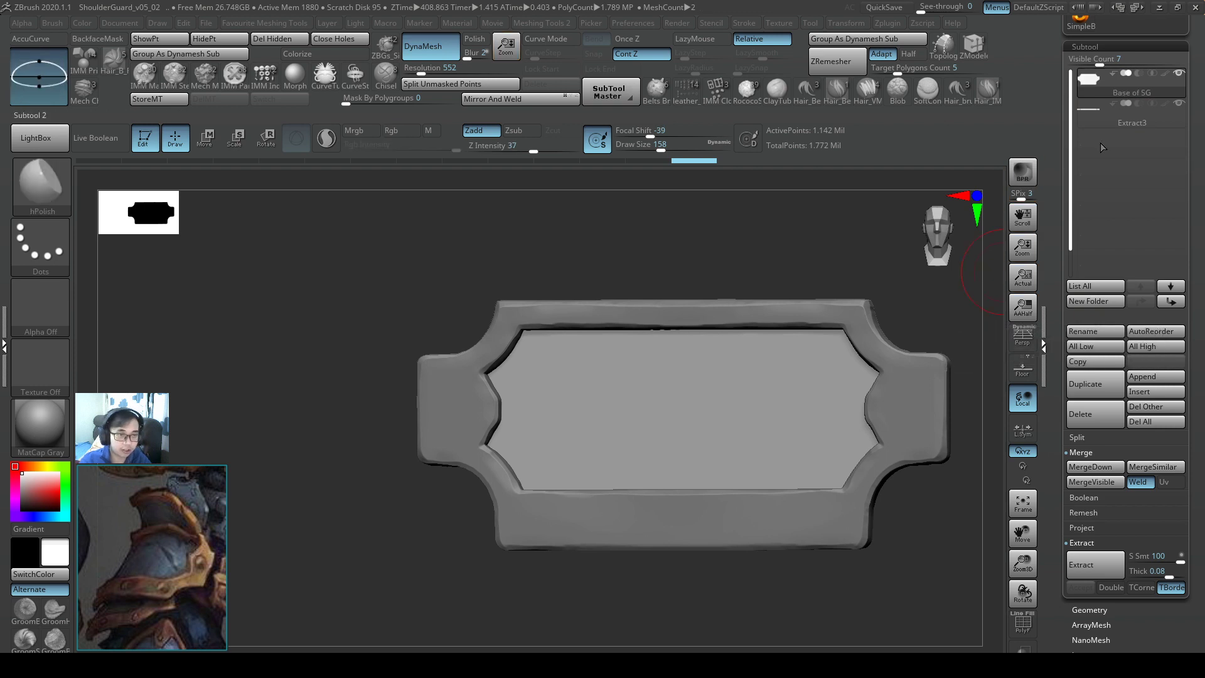
- Select the frame subtool and rename it to "Outside SG"
{"action": "left_click", "coordinate": [1102, 118]}
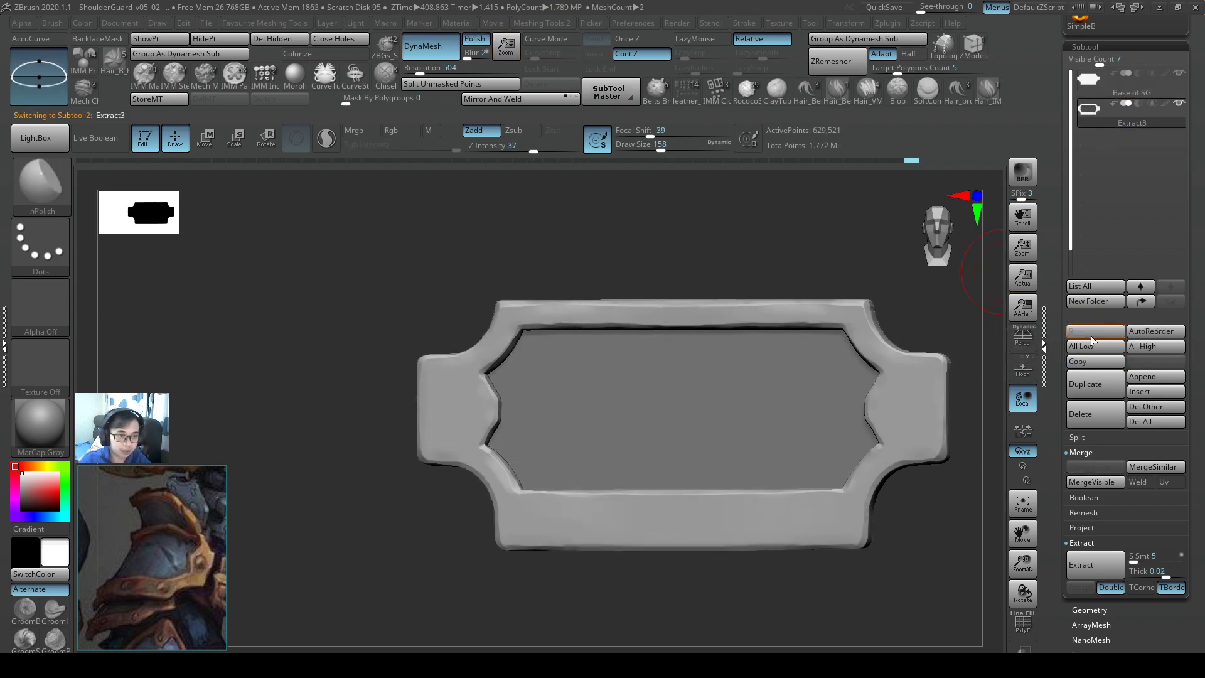
{"action": "left_click", "coordinate": [1092, 333]}
{"action": "type", "text": "Outsid"}
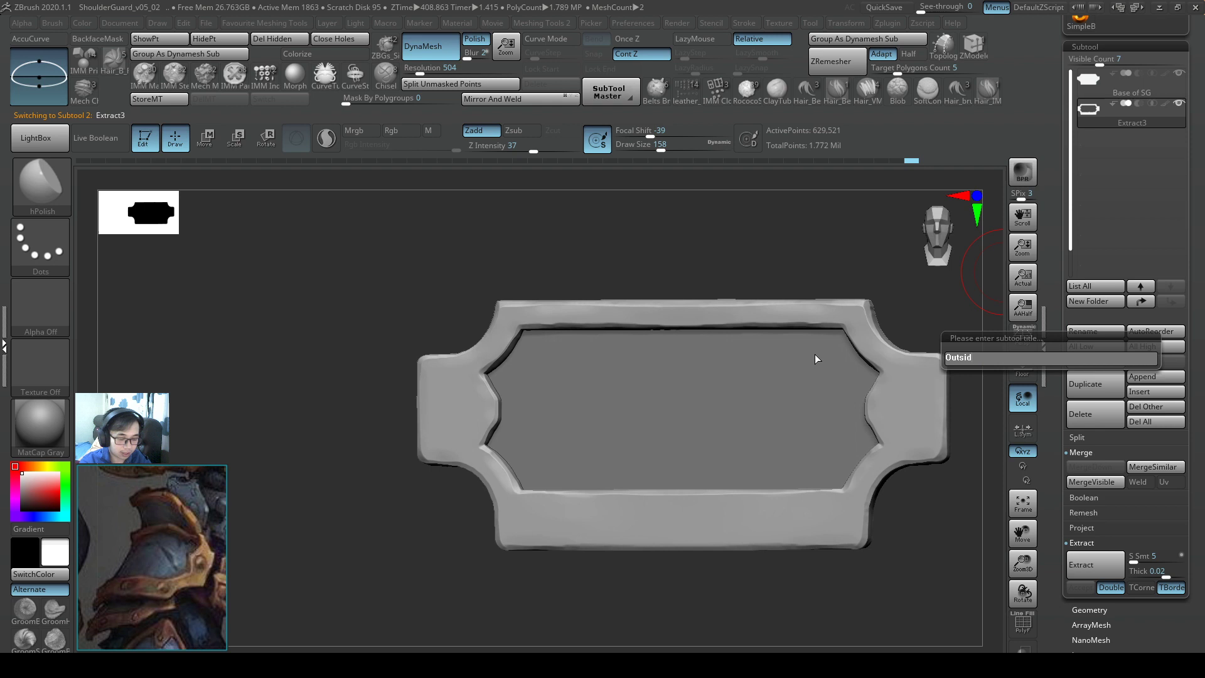
{"action": "type", "text": "e SG"}
{"action": "key", "text": "Return"}
- Show the PolyFrame display and merge the Outside SG frame's polygroups into a single polygroup
{"action": "right_click_drag", "start_coordinate": [747, 429], "coordinate": [772, 414], "text": "alt"}
{"action": "right_click_drag", "start_coordinate": [772, 414], "coordinate": [705, 398], "text": "ctrl"}
{"action": "mouse_move", "coordinate": [801, 447]}
{"action": "right_mouse_down", "text": "alt"}
{"action": "mouse_move", "coordinate": [808, 393]}
{"action": "mouse_move", "coordinate": [834, 431]}
{"action": "mouse_move", "coordinate": [818, 352]}
{"action": "mouse_move", "coordinate": [866, 430]}
{"action": "mouse_move", "coordinate": [842, 463]}
{"action": "mouse_move", "coordinate": [826, 427]}
{"action": "mouse_move", "coordinate": [847, 401]}
{"action": "mouse_move", "coordinate": [841, 430]}
{"action": "mouse_move", "coordinate": [888, 385]}
{"action": "mouse_move", "coordinate": [853, 392]}
{"action": "right_mouse_up", "text": "alt"}
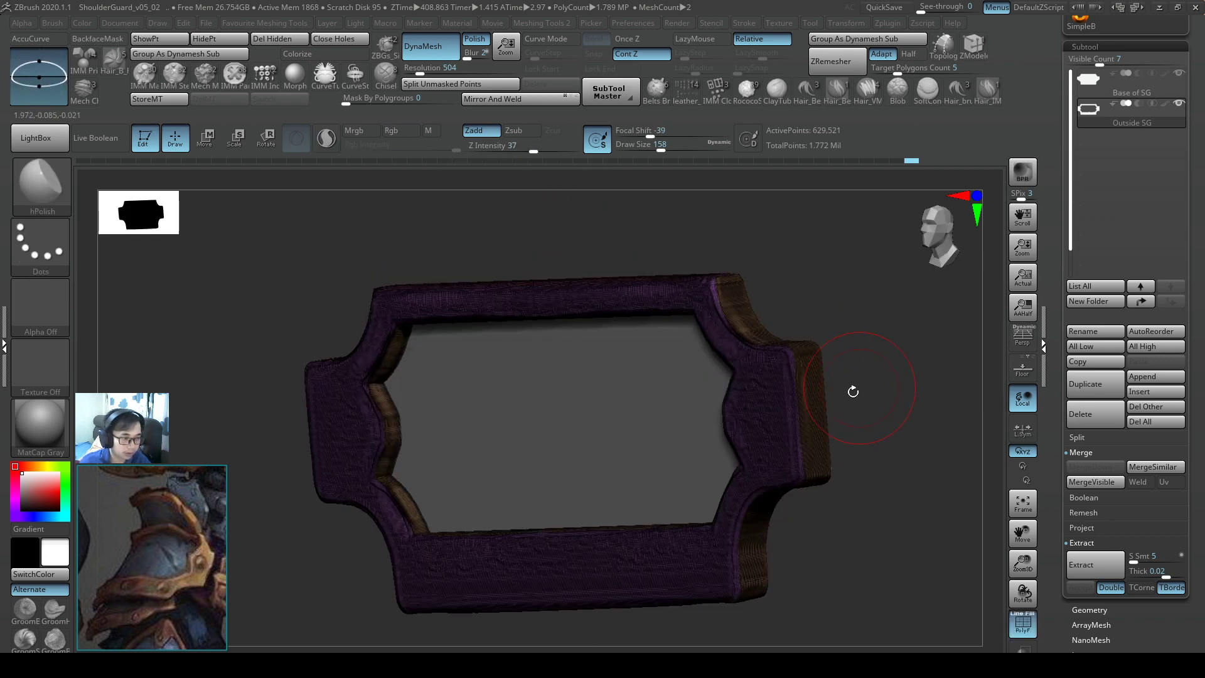
{"action": "mouse_move", "coordinate": [871, 312]}
{"action": "right_mouse_down"}
{"action": "mouse_move", "coordinate": [872, 334]}
{"action": "mouse_move", "coordinate": [794, 358]}
{"action": "right_mouse_up"}
{"action": "right_click_drag", "start_coordinate": [677, 406], "coordinate": [759, 425]}
{"action": "key", "text": "ctrl"}
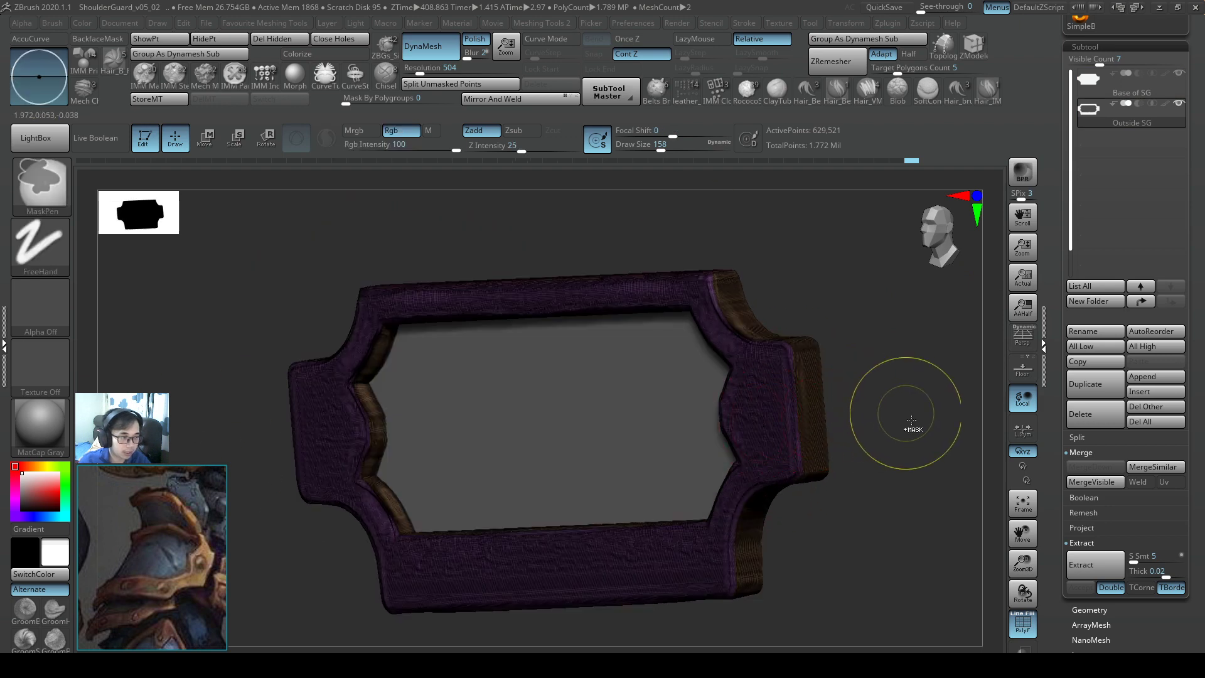
{"action": "right_click_drag", "start_coordinate": [901, 427], "coordinate": [877, 431]}
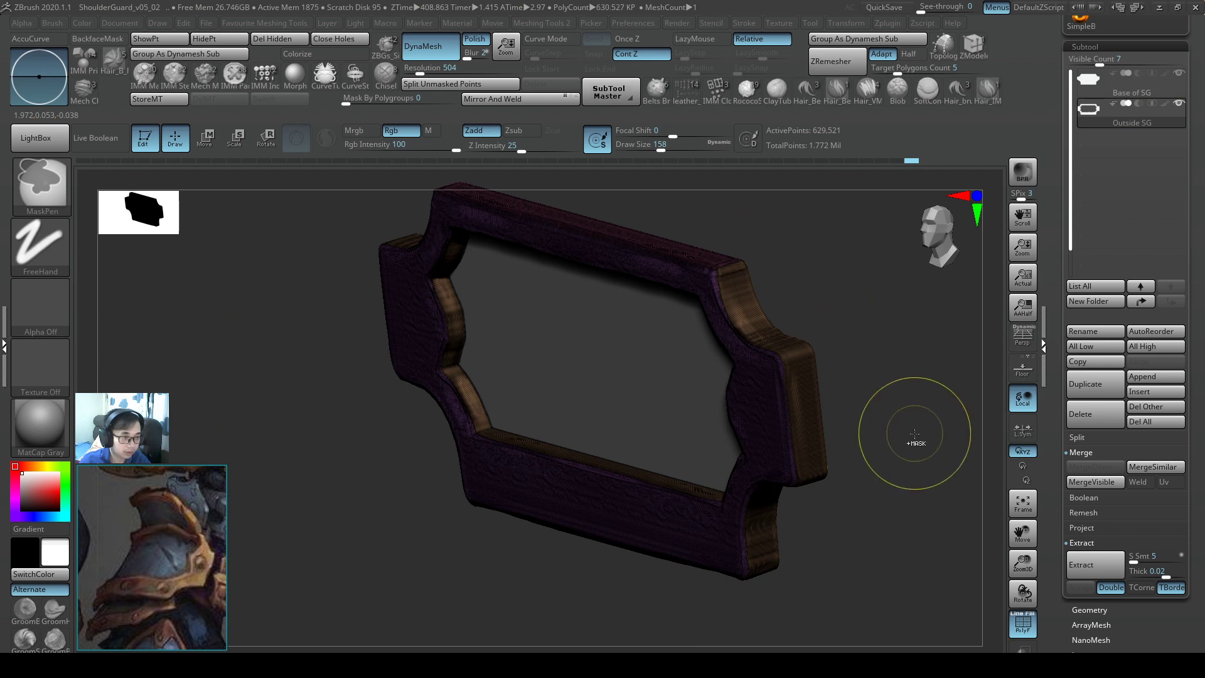
{"action": "key", "text": "ctrl+w"}
{"action": "left_click", "coordinate": [910, 419], "text": "ctrl+shift"}
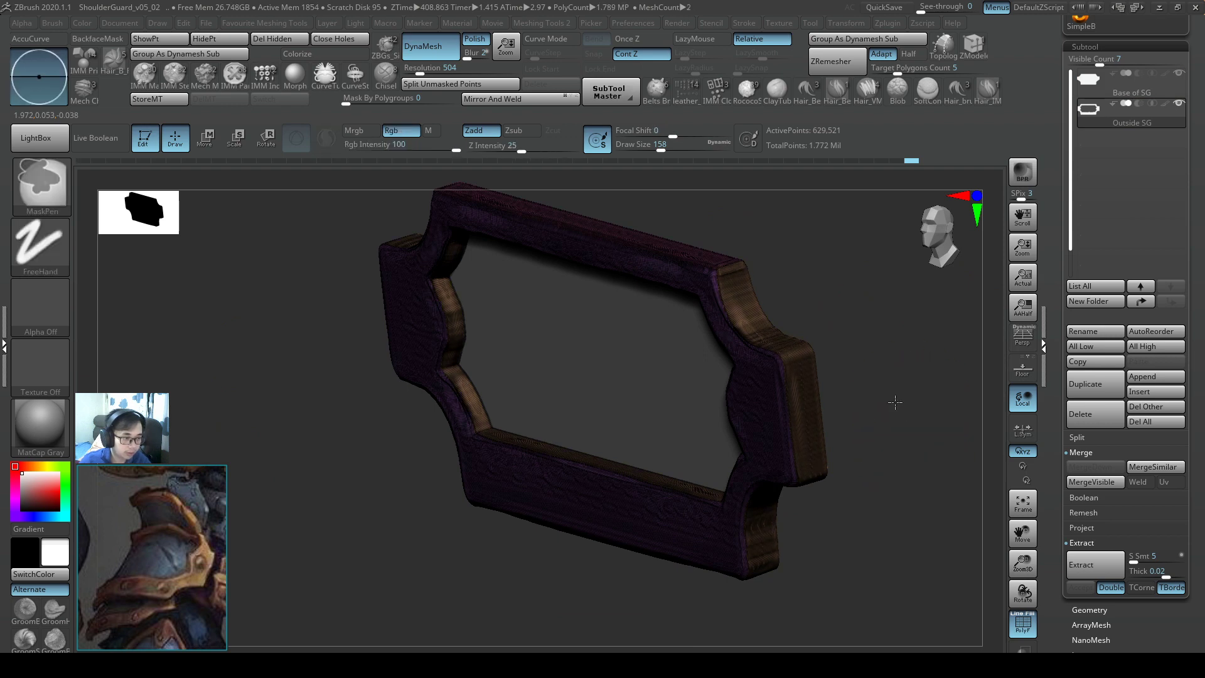
{"action": "left_click", "coordinate": [929, 448], "text": "ctrl+shift"}
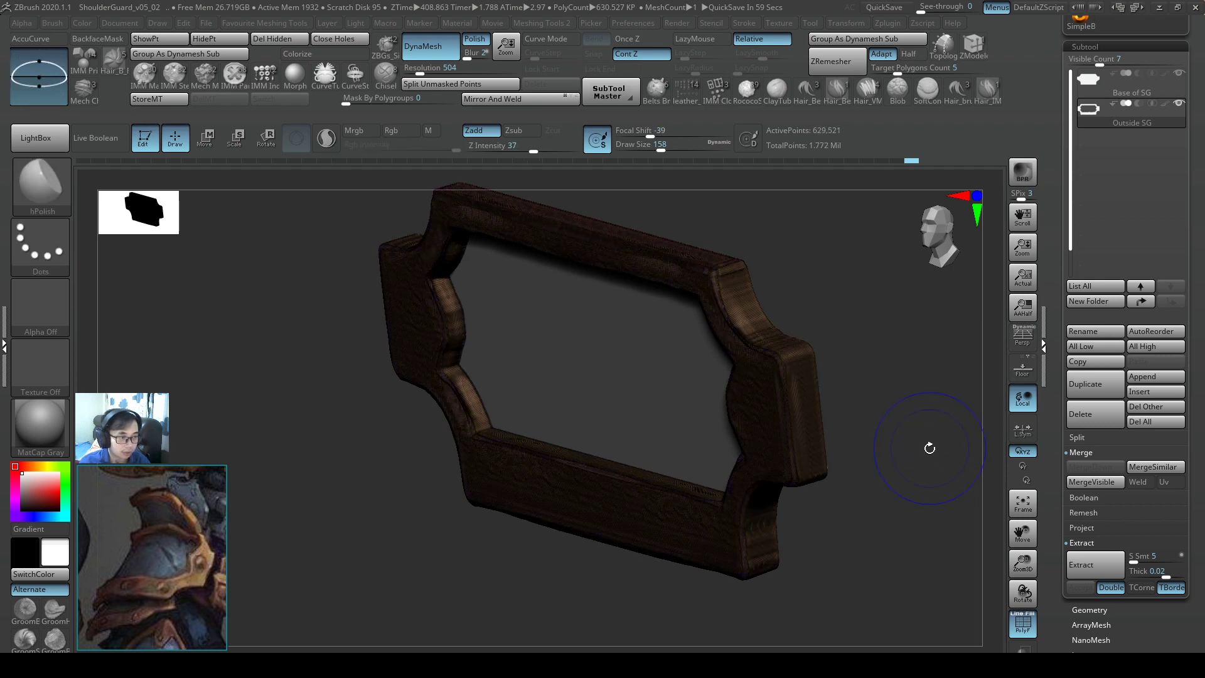
{"action": "left_click", "coordinate": [929, 448], "text": "ctrl+shift"}
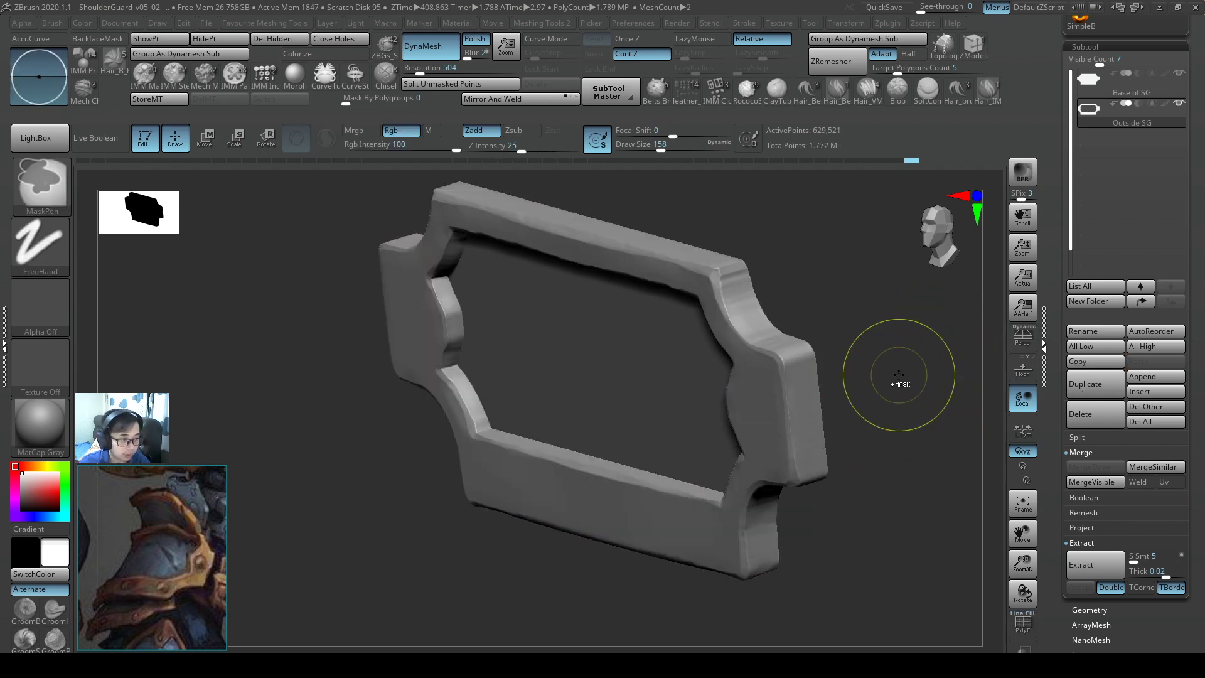
{"action": "key", "text": "shift+f"}
{"action": "key", "text": "shift+f"}
{"action": "key", "text": "shift+f"}
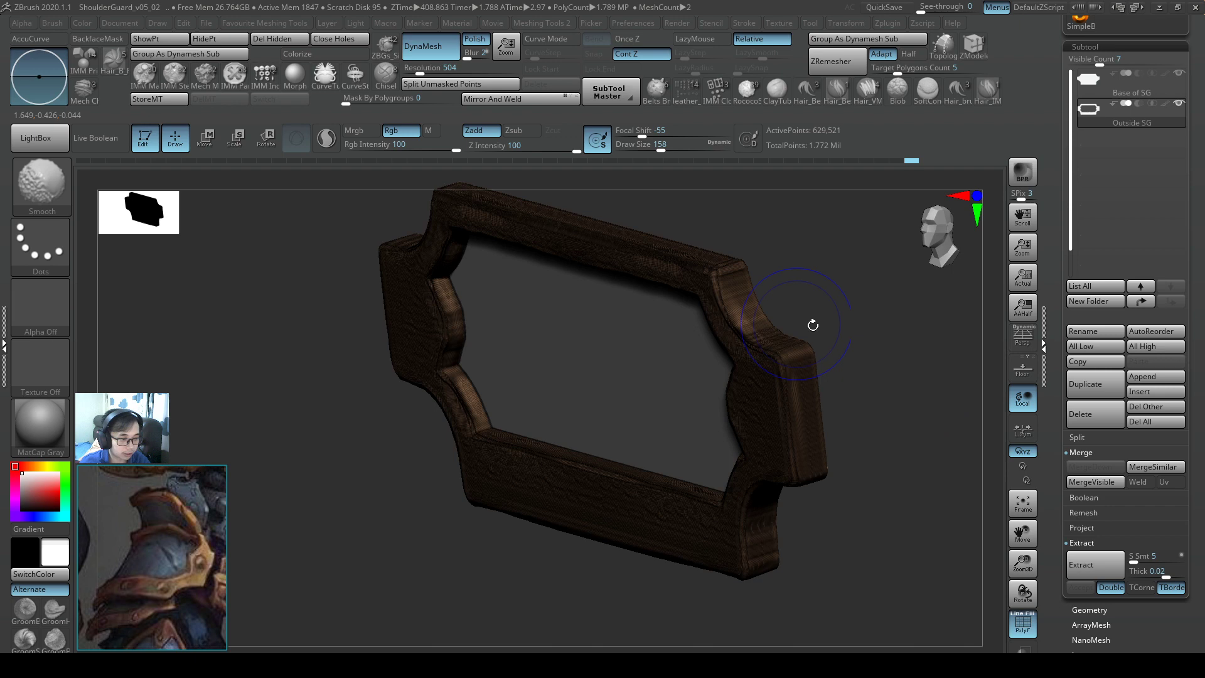
- Select the Base of SG plate, isolate it to check its polygroups, and turn it into a single polygroup
{"action": "left_click", "coordinate": [1099, 89]}
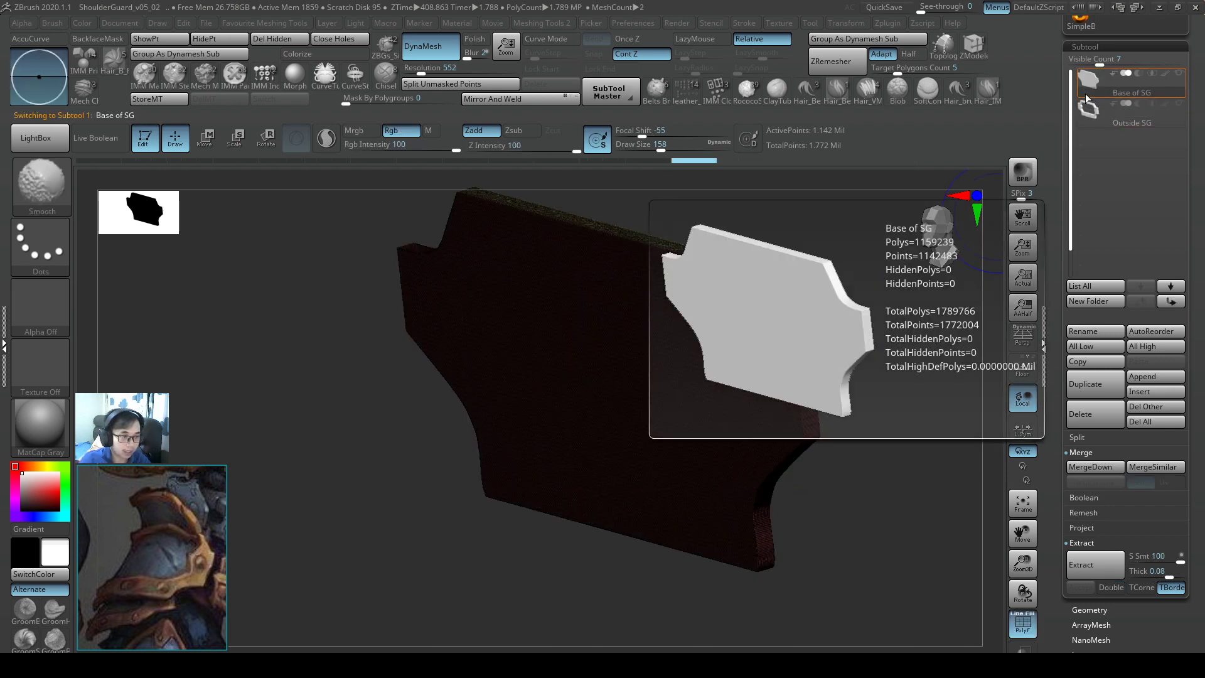
{"action": "left_click", "coordinate": [1178, 73], "text": "shift"}
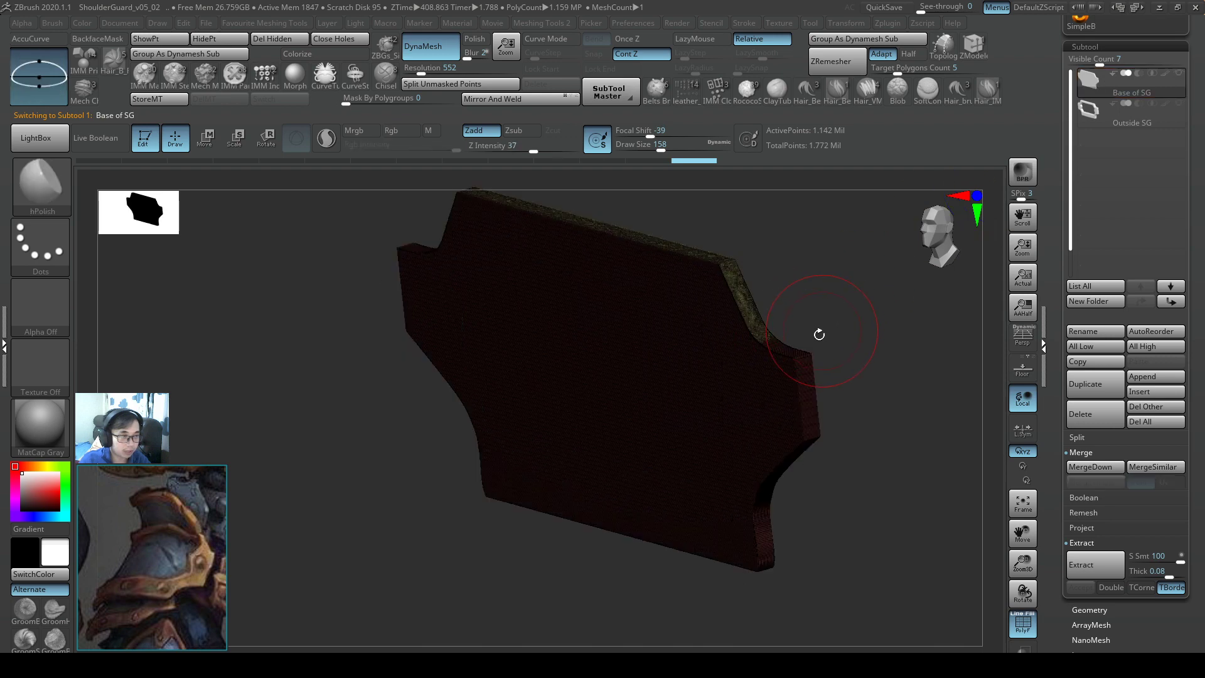
{"action": "mouse_move", "coordinate": [820, 334]}
{"action": "left_mouse_down"}
{"action": "mouse_move", "coordinate": [793, 371]}
{"action": "mouse_move", "coordinate": [780, 361]}
{"action": "mouse_move", "coordinate": [826, 339]}
{"action": "mouse_move", "coordinate": [815, 315]}
{"action": "left_mouse_up"}
{"action": "left_click_drag", "start_coordinate": [886, 381], "coordinate": [690, 416]}
{"action": "key", "text": "ctrl+w"}
{"action": "left_click_drag", "start_coordinate": [812, 420], "coordinate": [845, 433]}
{"action": "key", "text": "shift+s"}
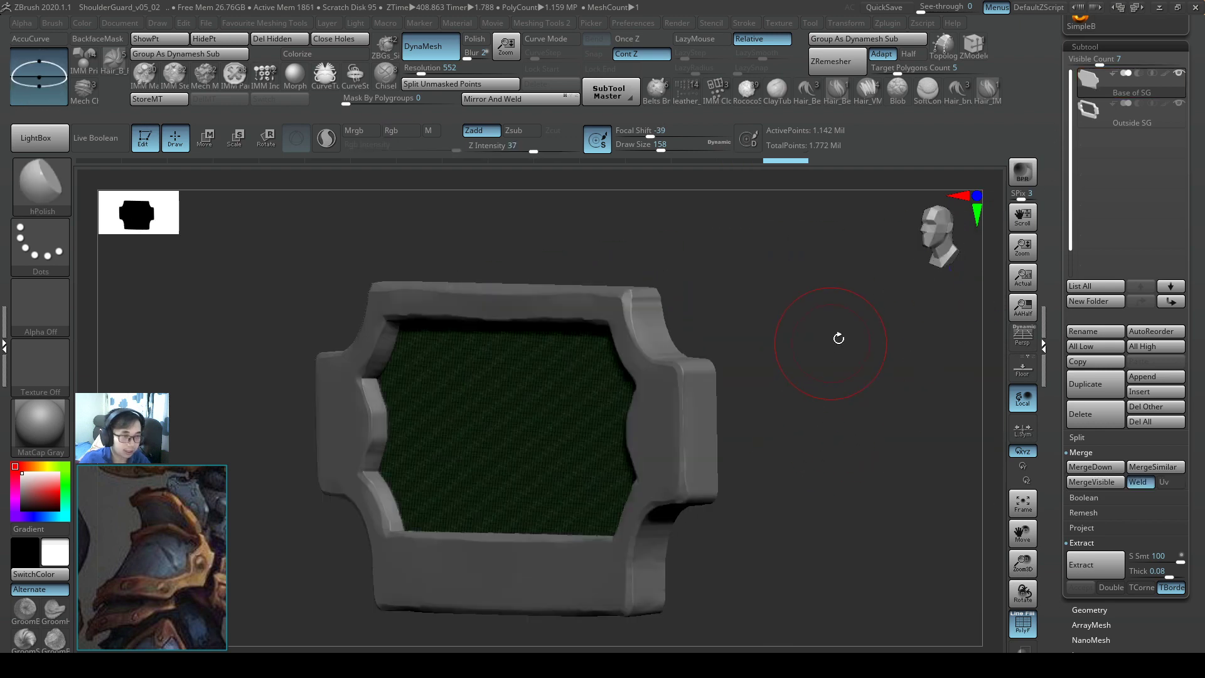
- Hide and reshow the Outside SG frame, select it, and inspect both parts from several angles without the PolyFrame display
{"action": "left_click", "coordinate": [1179, 103]}
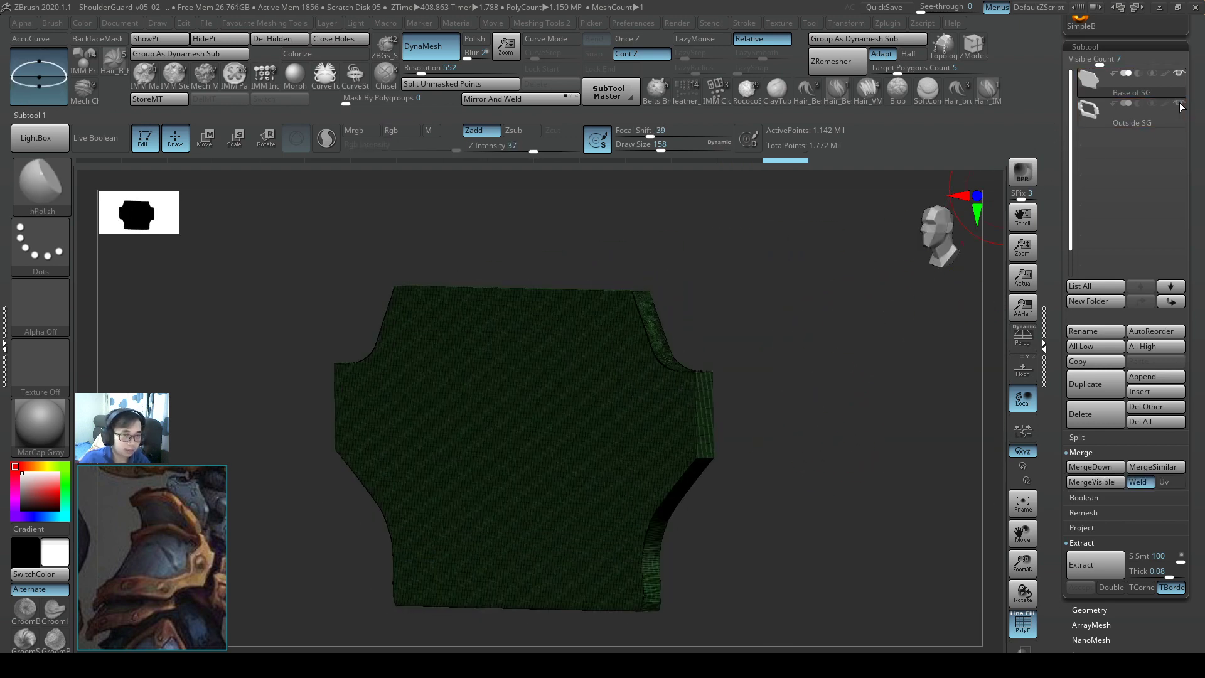
{"action": "left_click", "coordinate": [1180, 103]}
{"action": "left_click", "coordinate": [1095, 119]}
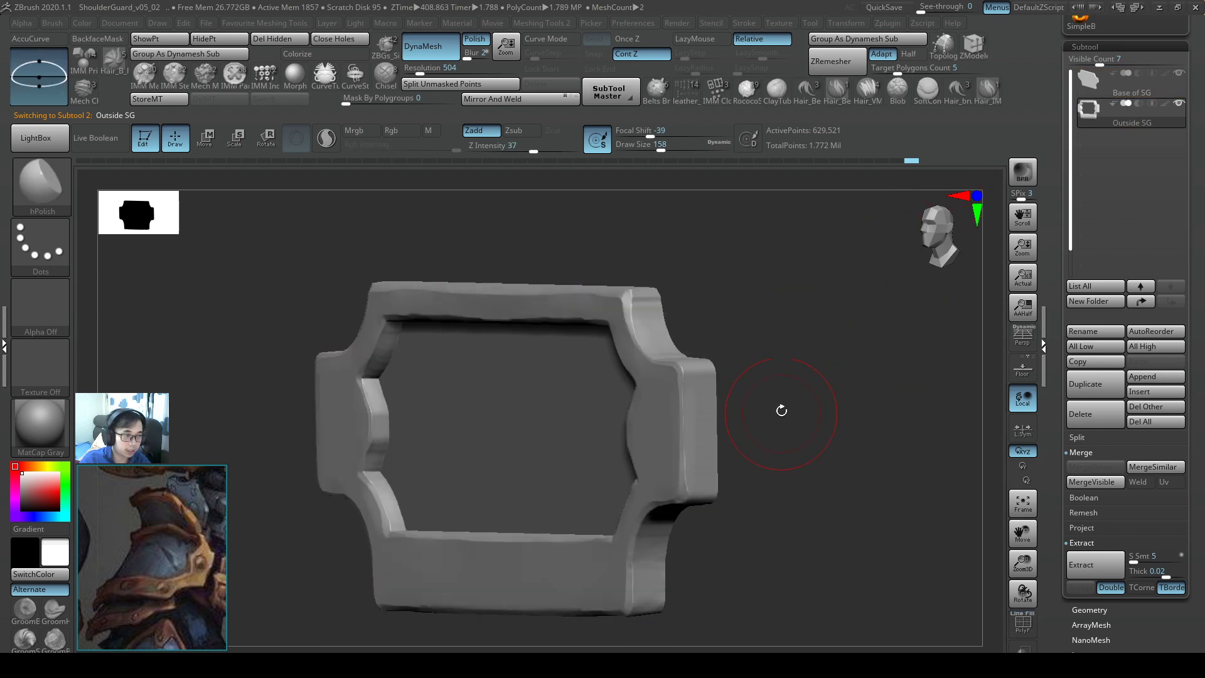
{"action": "left_click_drag", "start_coordinate": [780, 409], "coordinate": [699, 320]}
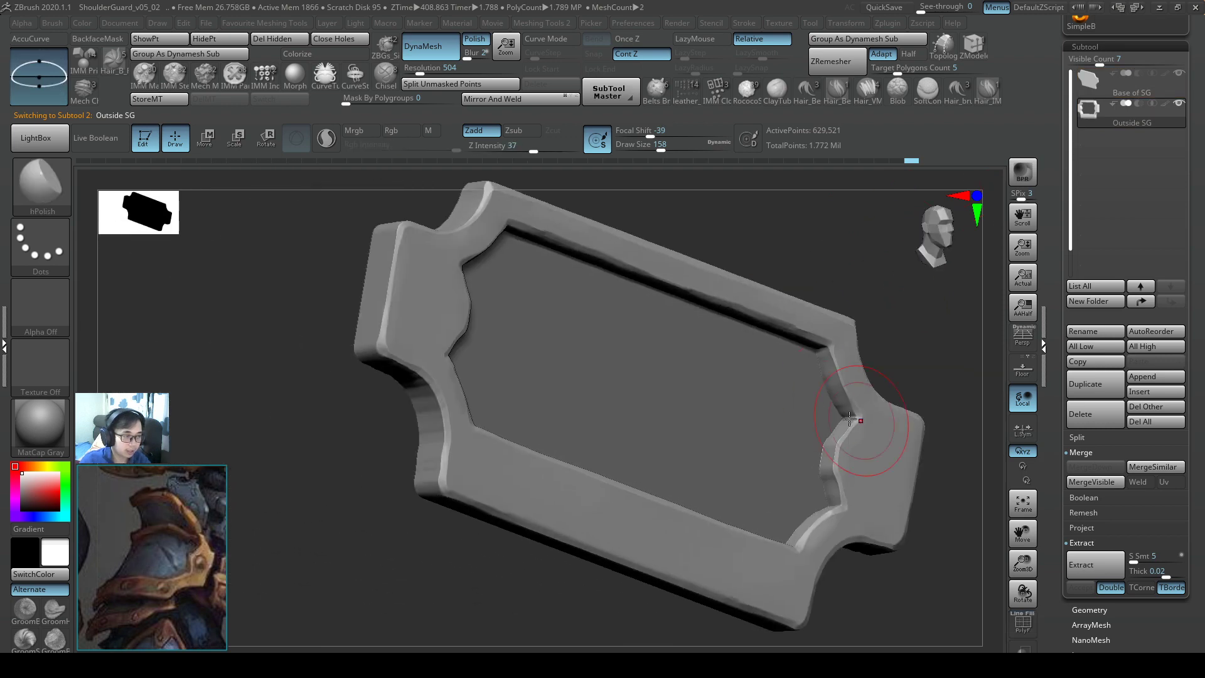
{"action": "right_click_drag", "start_coordinate": [849, 419], "coordinate": [697, 340]}
{"action": "right_click_drag", "start_coordinate": [862, 442], "coordinate": [1046, 353]}
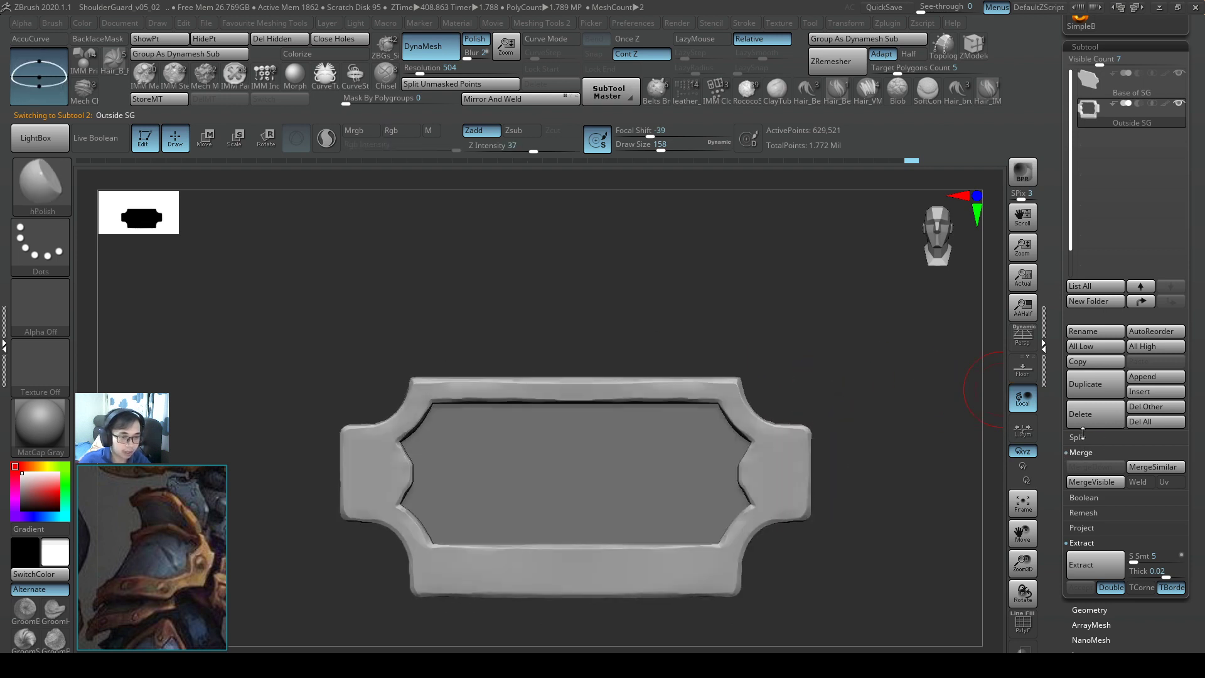
- Select the Base of SG subtool and merge it down with the Outside SG frame
{"action": "left_click", "coordinate": [1123, 82]}
{"action": "left_click", "coordinate": [1105, 469]}
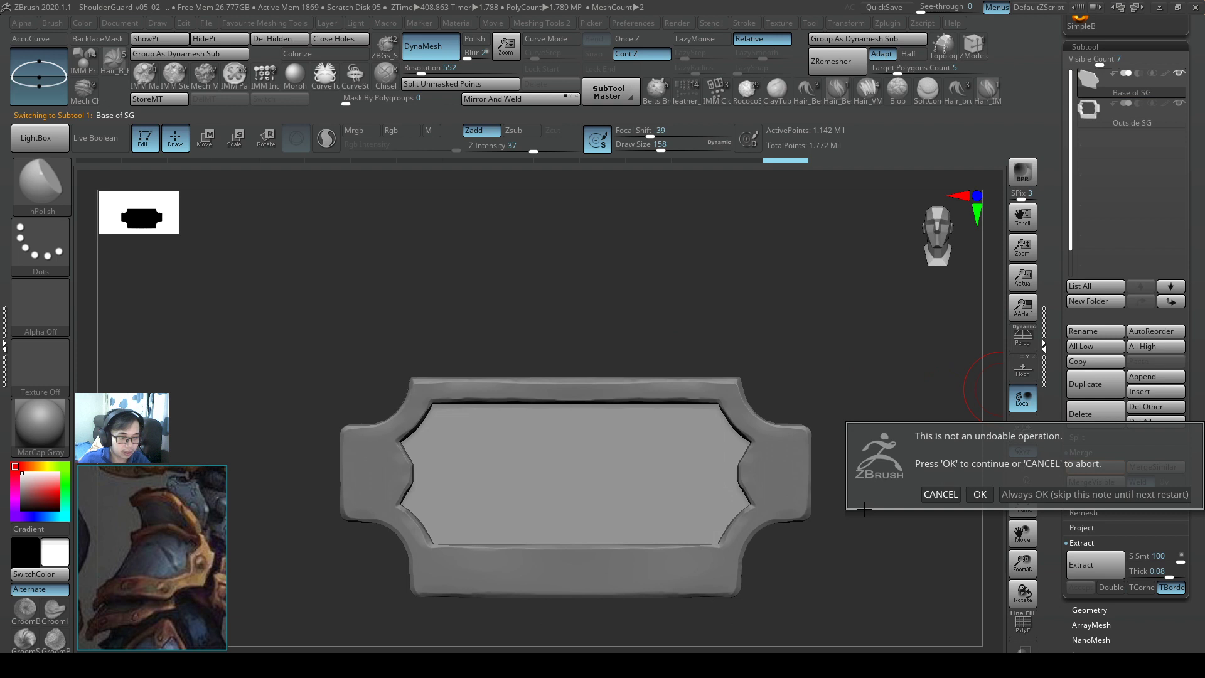
{"action": "left_click", "coordinate": [982, 495]}
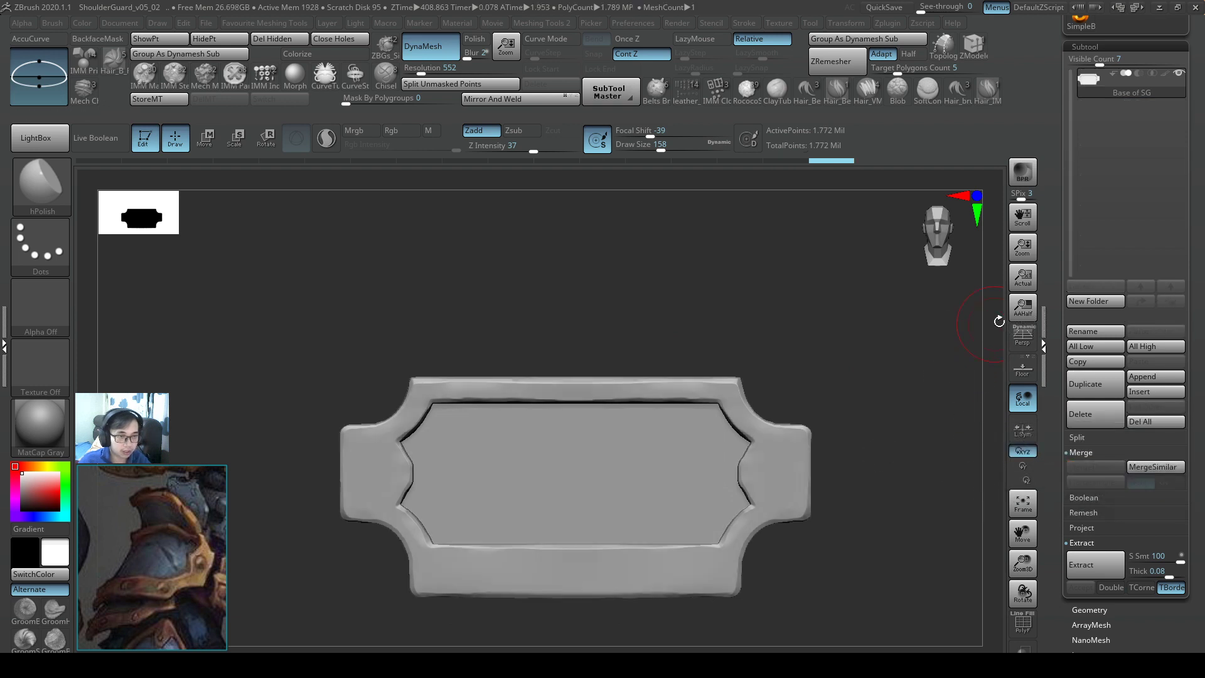
- Switch to the Move gizmo and apply the Deformer transform type to the merged shoulder guard
{"action": "left_click_drag", "start_coordinate": [840, 469], "coordinate": [804, 347]}
{"action": "key", "text": "w"}
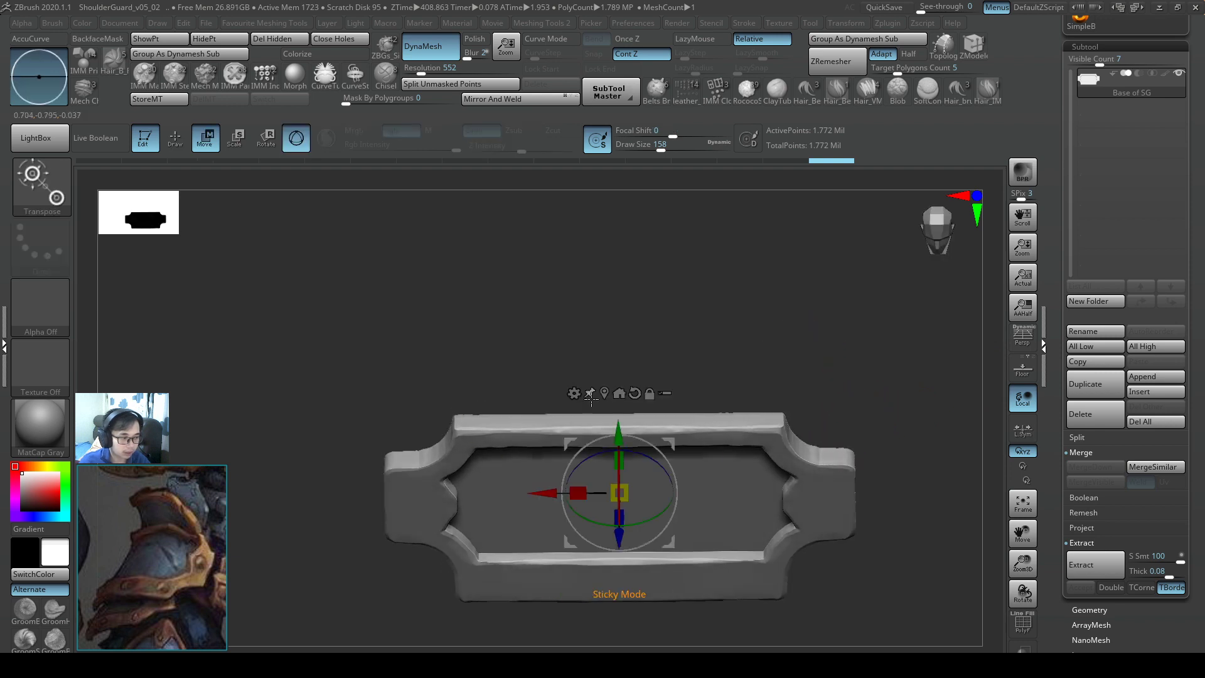
{"action": "left_click", "coordinate": [574, 394]}
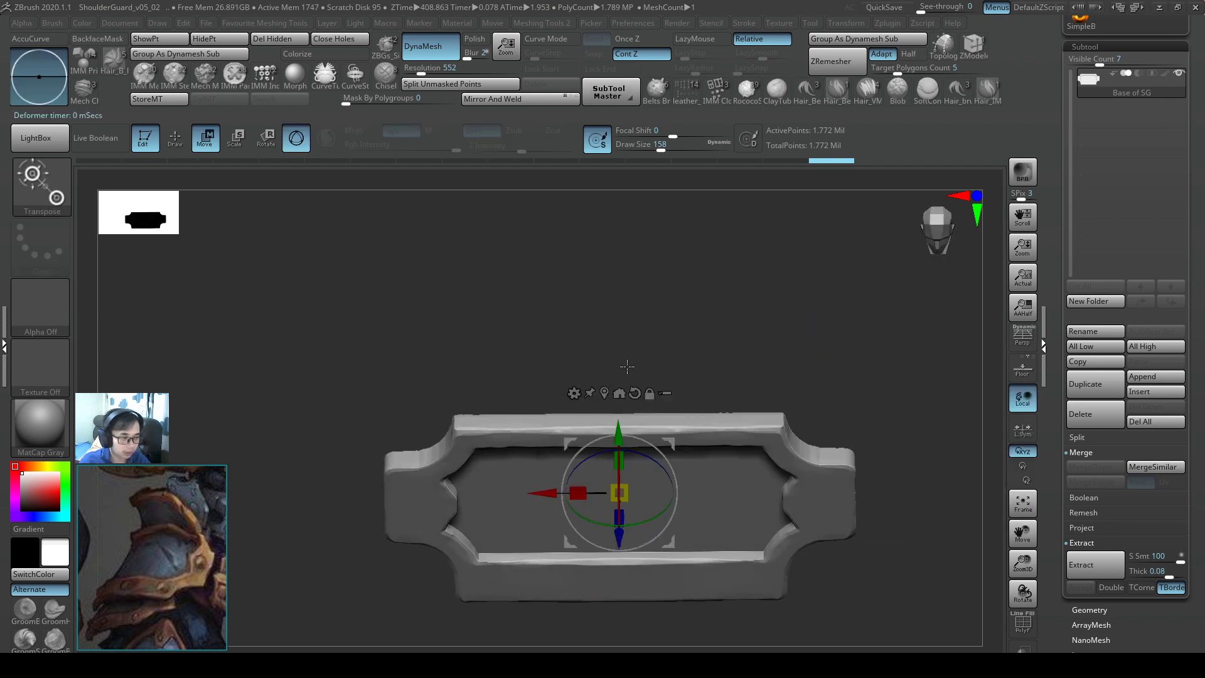
{"action": "left_click", "coordinate": [574, 393]}
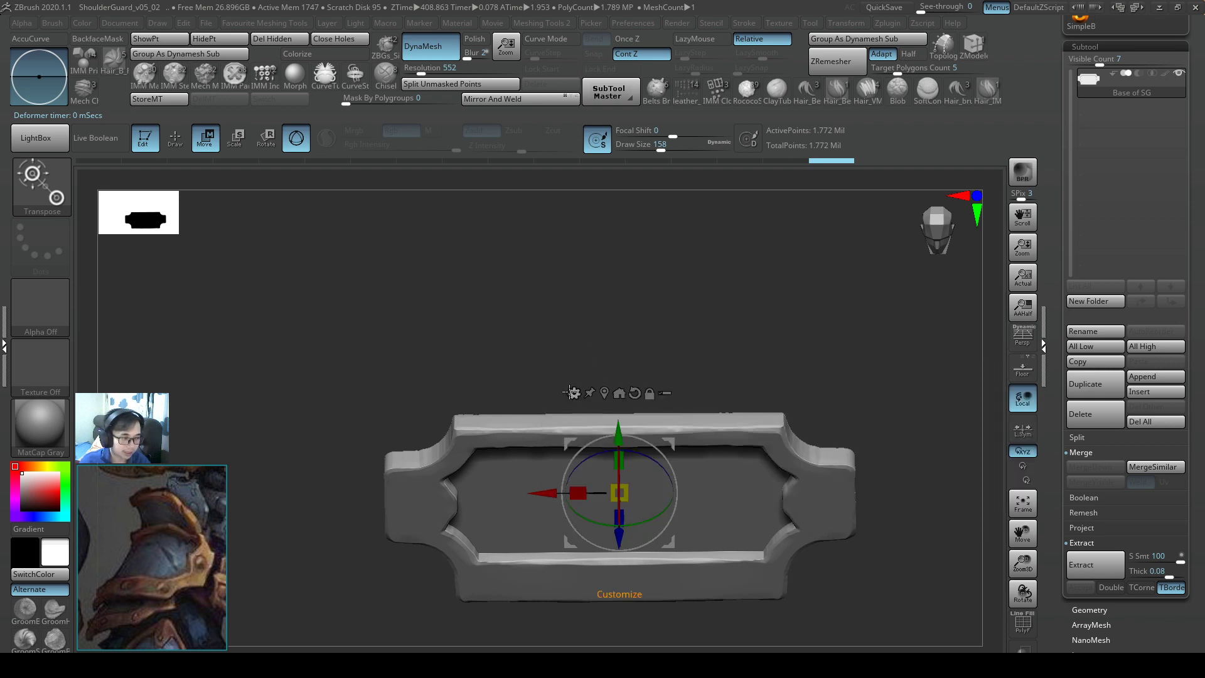
{"action": "left_click", "coordinate": [573, 393]}
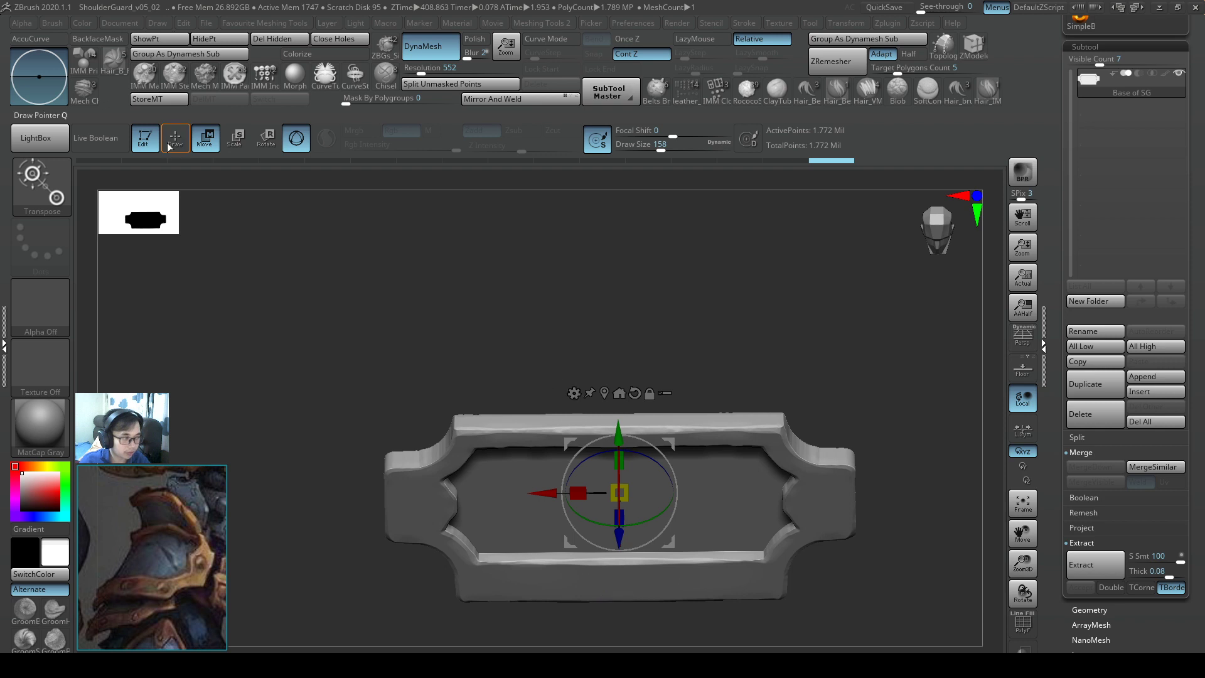
{"action": "left_click", "coordinate": [573, 393]}
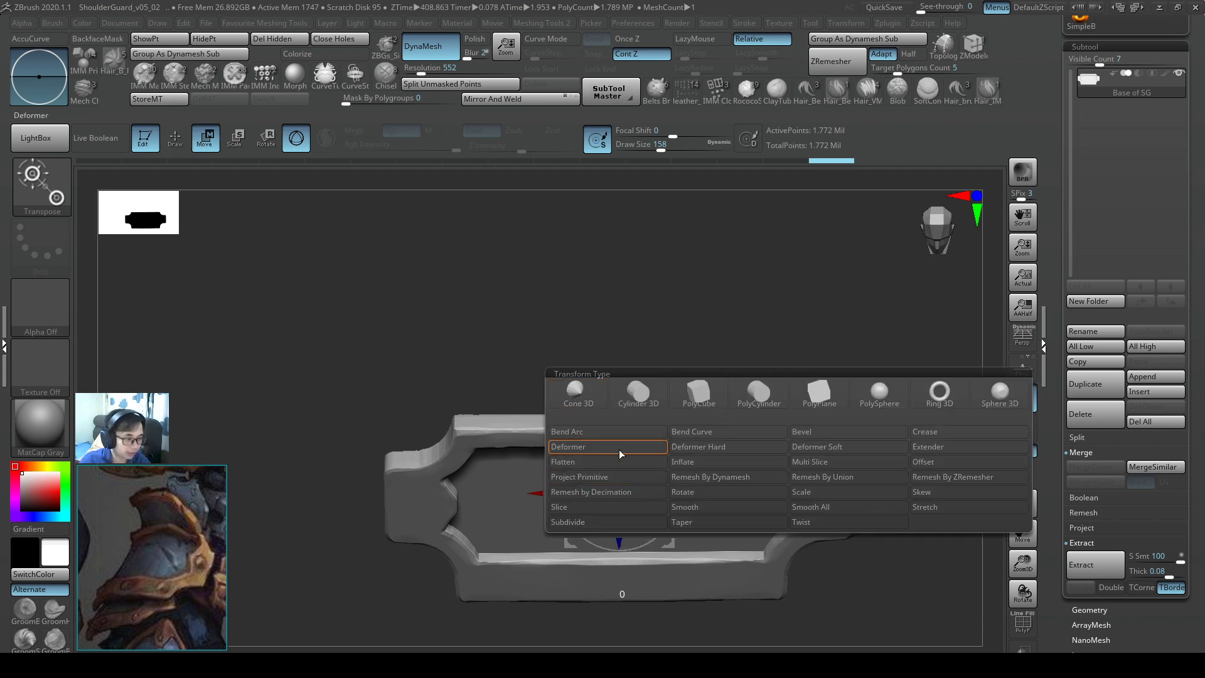
{"action": "left_click", "coordinate": [573, 393]}
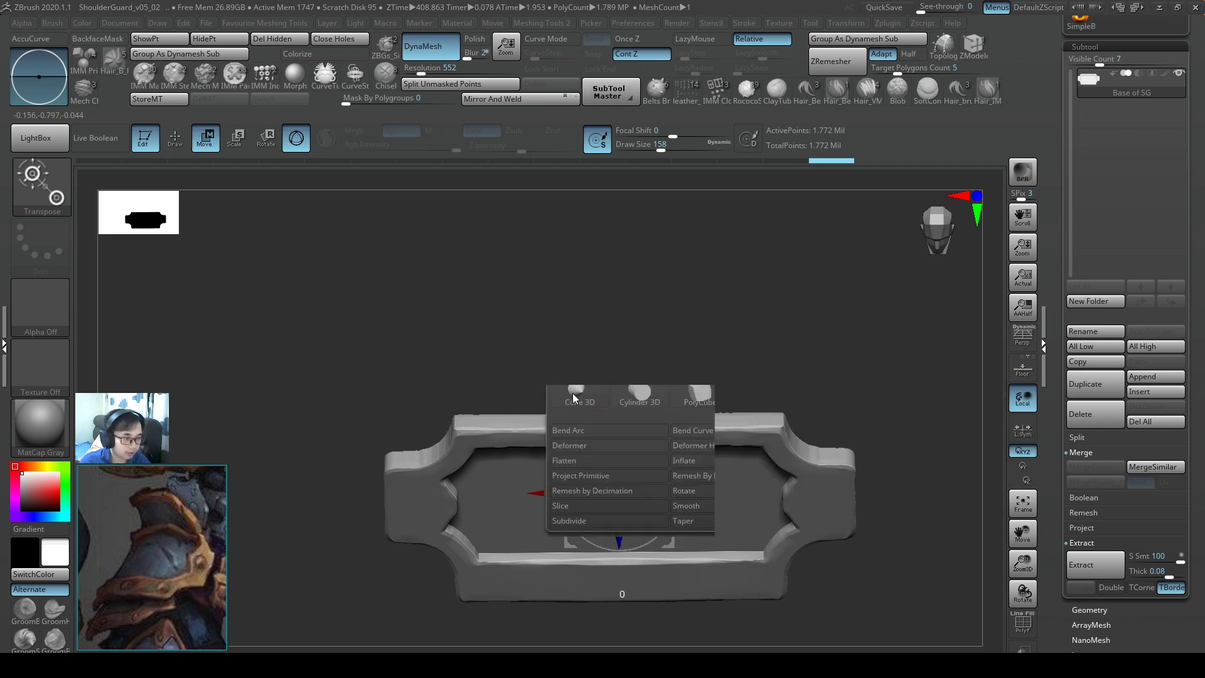
{"action": "left_click", "coordinate": [605, 453]}
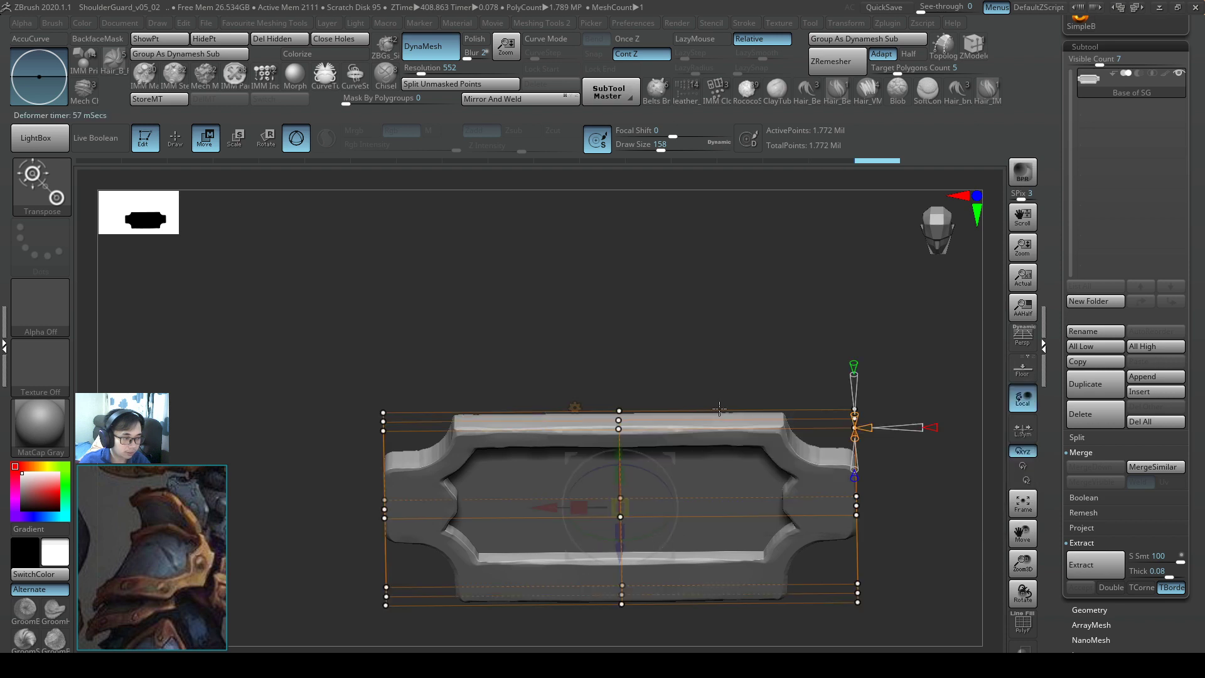
- Show the floor grid and, working from the top view, pull the deformer's outer-face centre control points outward to start the bend
{"action": "left_click_drag", "start_coordinate": [743, 391], "coordinate": [745, 512]}
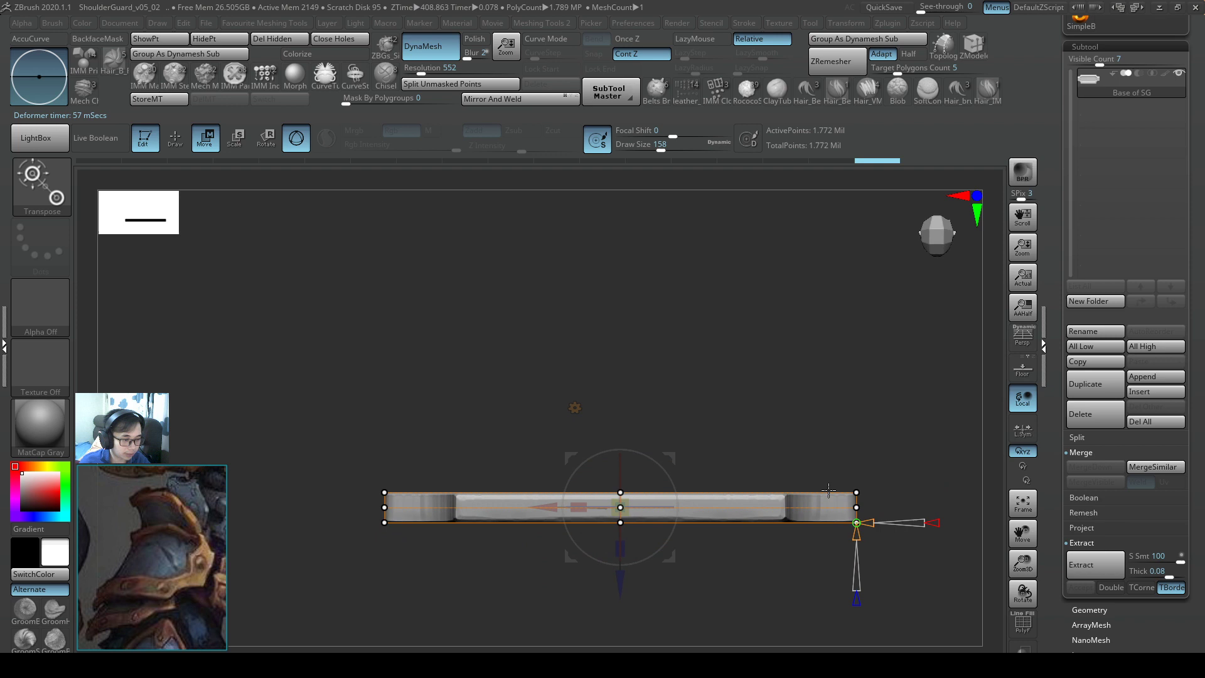
{"action": "left_click", "coordinate": [1022, 369]}
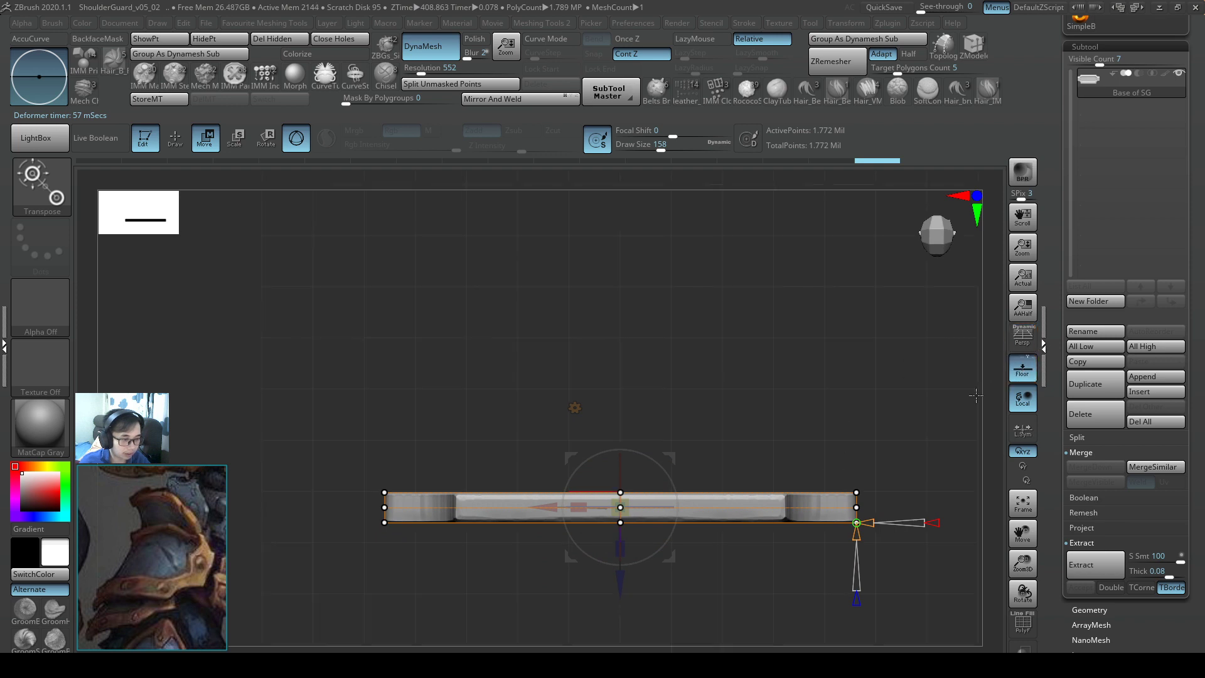
{"action": "right_click_drag", "start_coordinate": [841, 411], "coordinate": [646, 407], "text": "ctrl"}
{"action": "right_click_drag", "start_coordinate": [770, 406], "coordinate": [787, 298], "text": "alt"}
{"action": "right_click_drag", "start_coordinate": [788, 353], "coordinate": [834, 338], "text": "ctrl"}
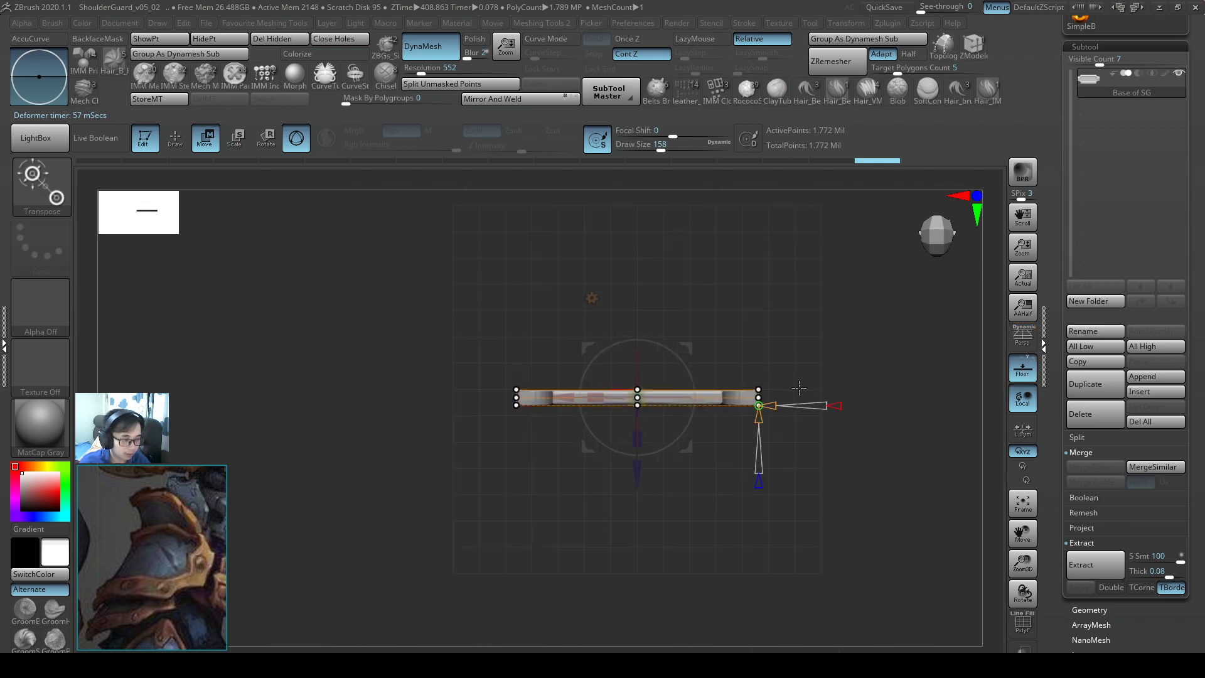
{"action": "right_click_drag", "start_coordinate": [802, 387], "coordinate": [732, 336], "text": "alt"}
{"action": "right_click_drag", "start_coordinate": [631, 317], "coordinate": [697, 297], "text": "ctrl"}
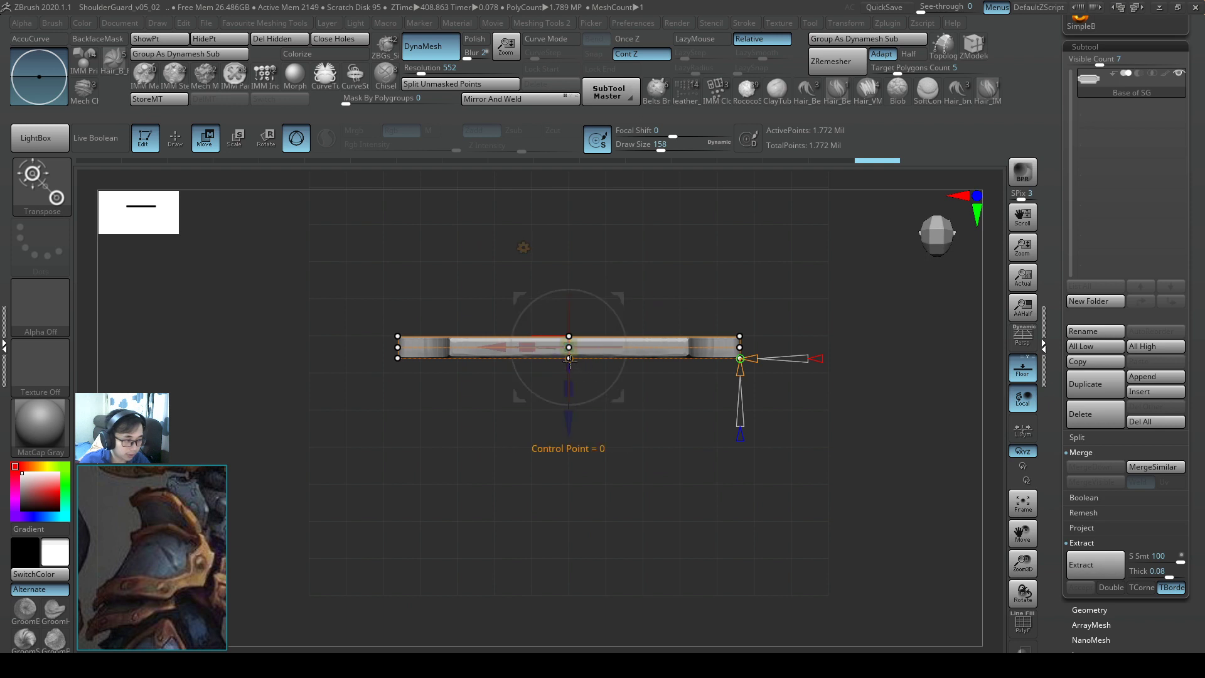
{"action": "left_click_drag", "start_coordinate": [570, 358], "coordinate": [569, 520]}
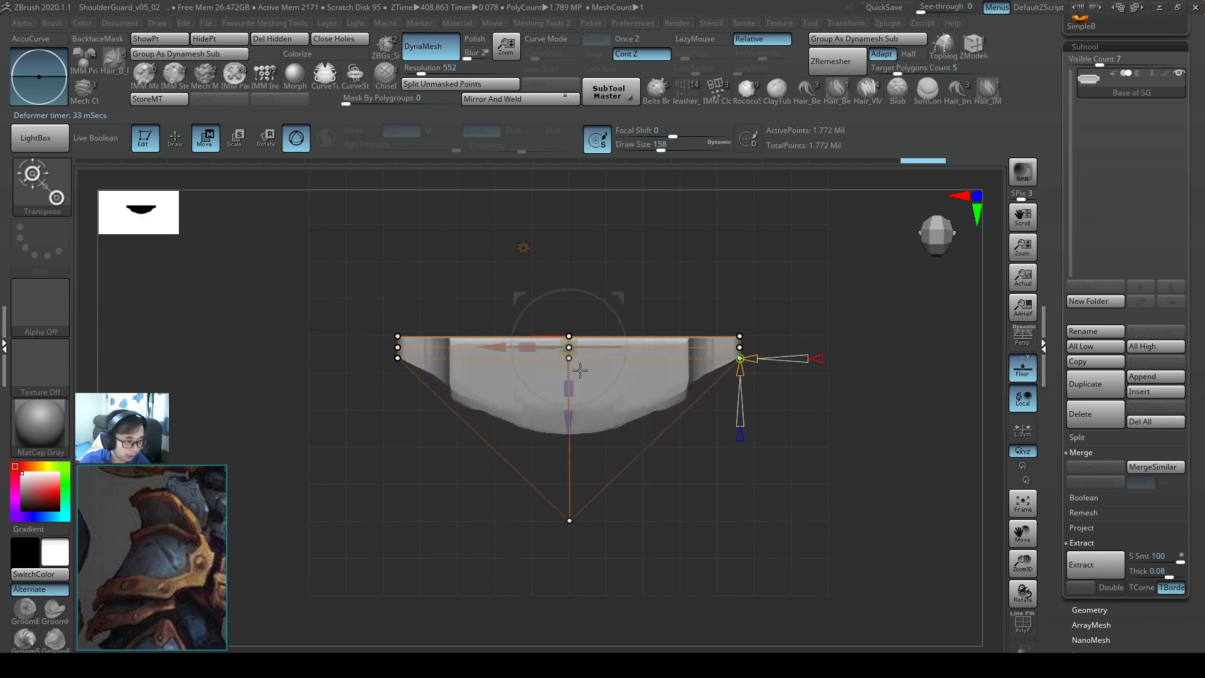
{"action": "left_click_drag", "start_coordinate": [570, 359], "coordinate": [571, 514]}
{"action": "left_click", "coordinate": [569, 359]}
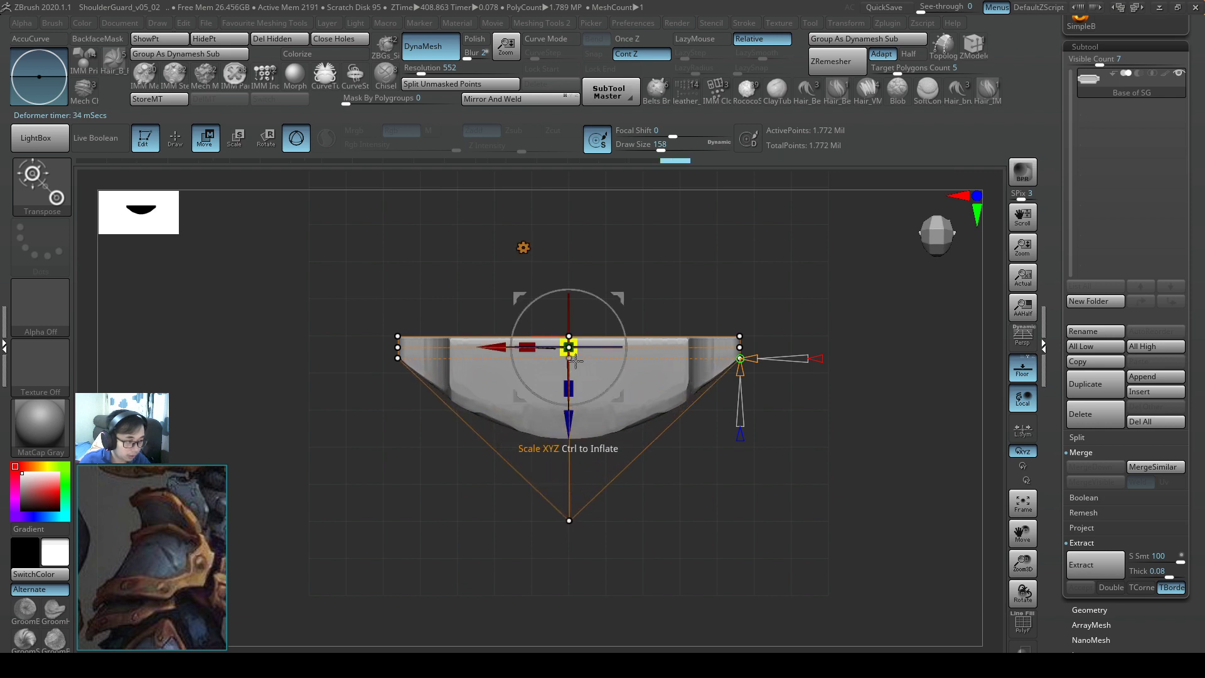
{"action": "left_click_drag", "start_coordinate": [570, 496], "coordinate": [569, 518]}
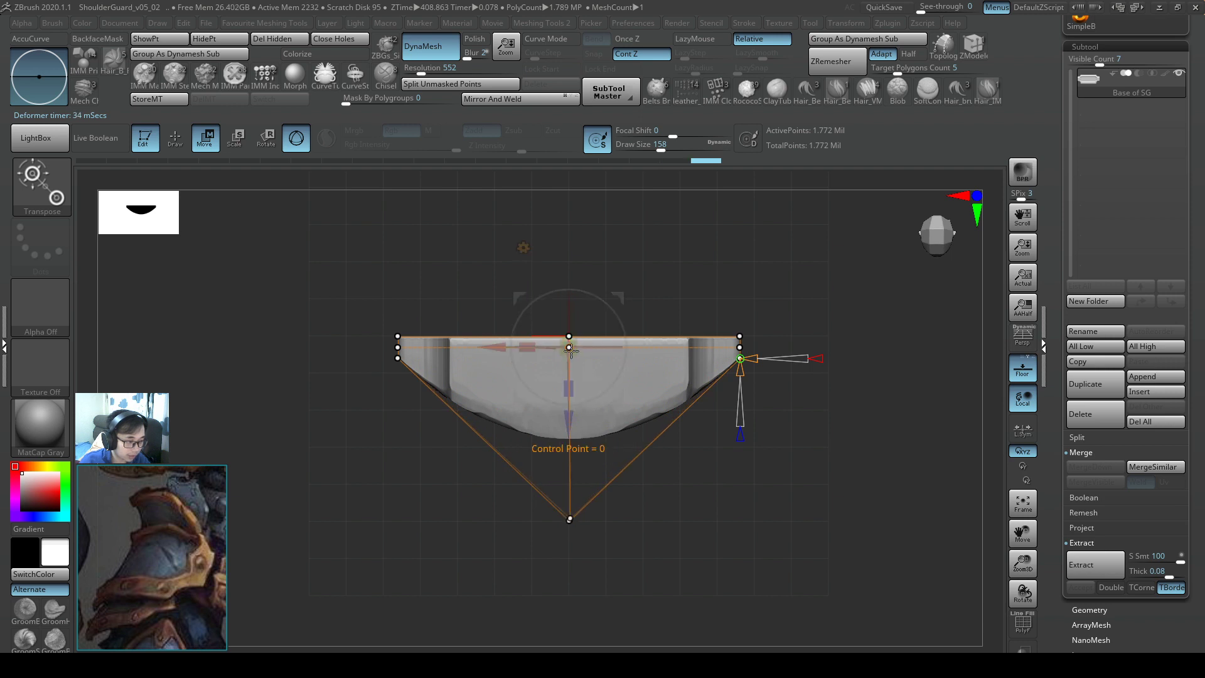
- Pull the centre control points of the deformer's middle and inner rows outward so the guard bends into an even arc
{"action": "left_click_drag", "start_coordinate": [569, 348], "coordinate": [573, 477]}
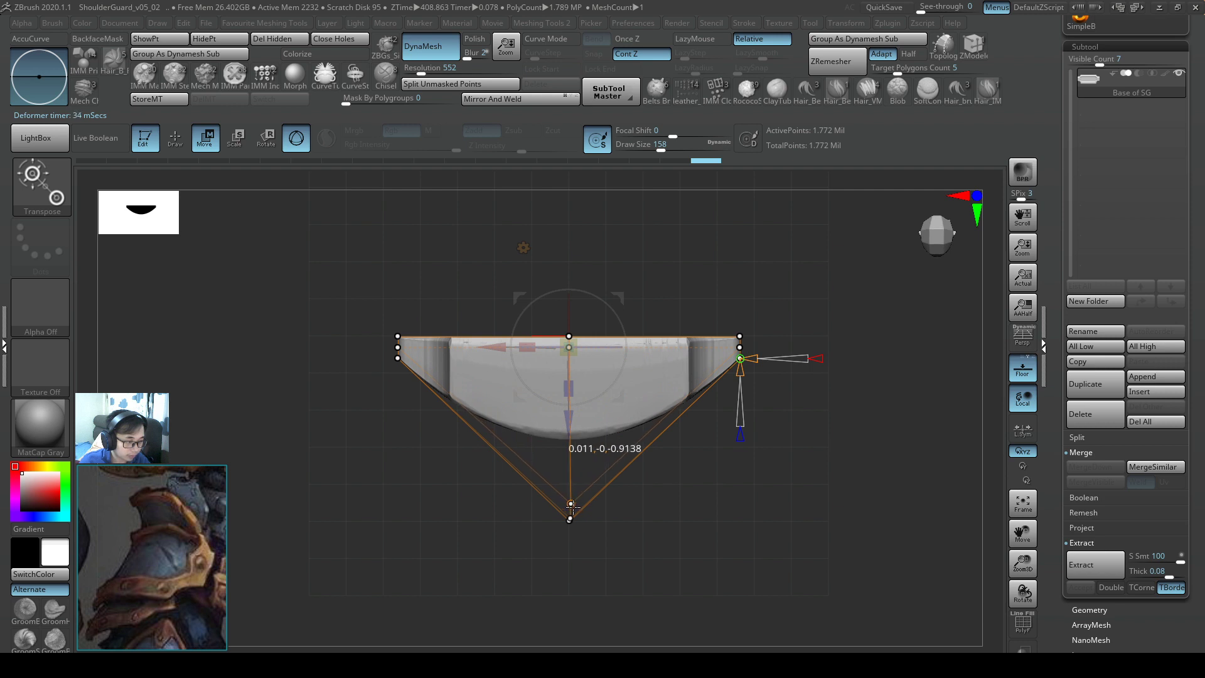
{"action": "left_click_drag", "start_coordinate": [572, 505], "coordinate": [570, 502]}
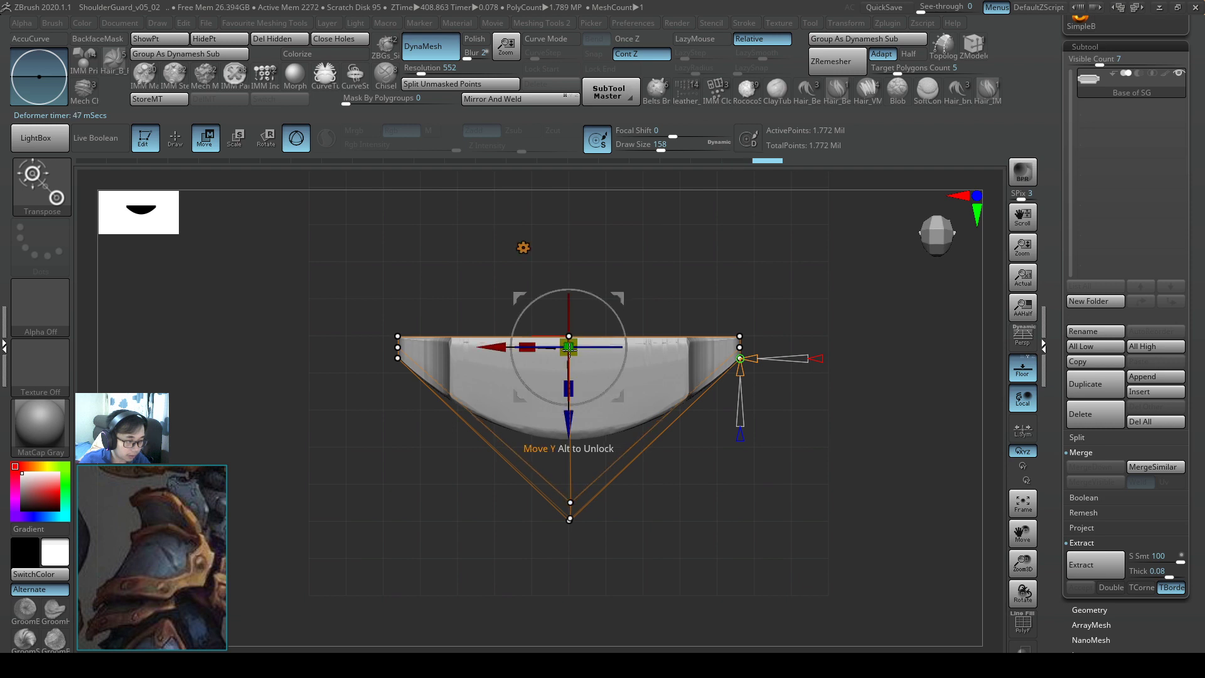
{"action": "mouse_move", "coordinate": [694, 342]}
{"action": "right_mouse_down"}
{"action": "mouse_move", "coordinate": [731, 304]}
{"action": "mouse_move", "coordinate": [697, 334]}
{"action": "right_mouse_up"}
{"action": "left_click_drag", "start_coordinate": [697, 334], "coordinate": [695, 335]}
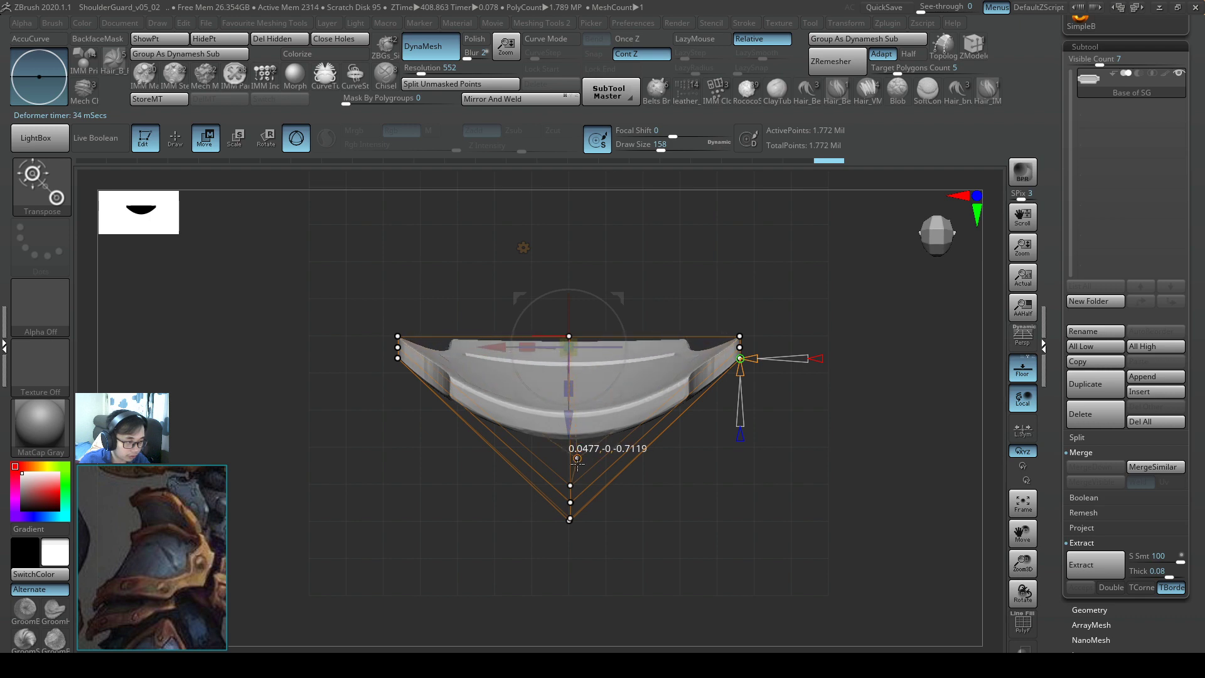
{"action": "left_click", "coordinate": [570, 484]}
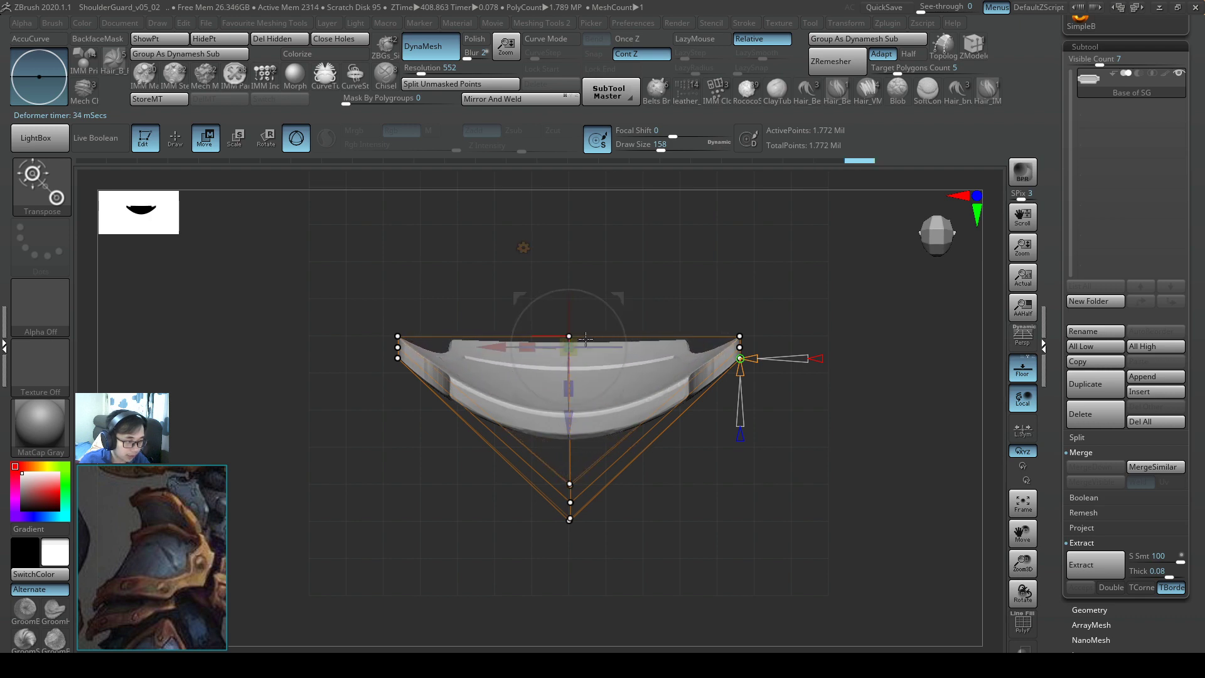
{"action": "left_click_drag", "start_coordinate": [570, 335], "coordinate": [573, 472]}
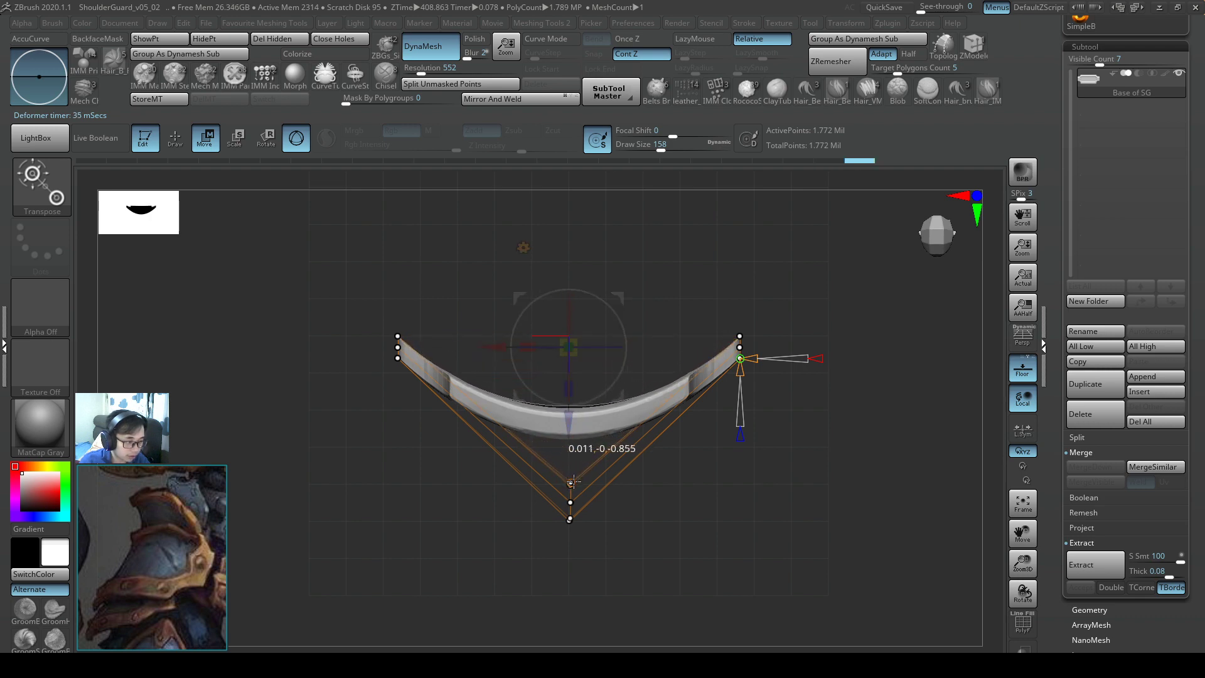
- Try raising the number of control points along the deformer's axes and undo the changes
{"action": "right_click_drag", "start_coordinate": [572, 481], "coordinate": [608, 408]}
{"action": "left_click_drag", "start_coordinate": [673, 382], "coordinate": [529, 400]}
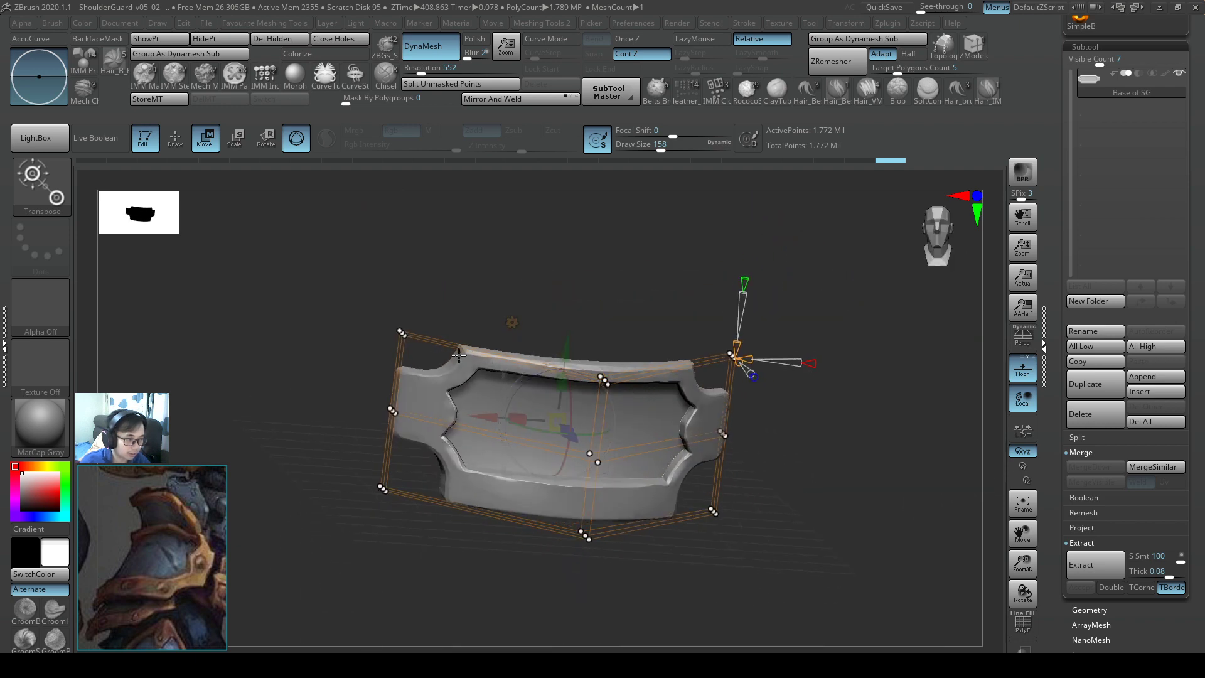
{"action": "mouse_move", "coordinate": [459, 355]}
{"action": "left_mouse_down"}
{"action": "mouse_move", "coordinate": [527, 449]}
{"action": "mouse_move", "coordinate": [565, 477]}
{"action": "left_mouse_up"}
{"action": "mouse_move", "coordinate": [754, 477]}
{"action": "left_mouse_down"}
{"action": "mouse_move", "coordinate": [722, 399]}
{"action": "mouse_move", "coordinate": [757, 369]}
{"action": "mouse_move", "coordinate": [808, 365]}
{"action": "mouse_move", "coordinate": [760, 374]}
{"action": "mouse_move", "coordinate": [794, 372]}
{"action": "mouse_move", "coordinate": [737, 421]}
{"action": "left_mouse_up"}
{"action": "key", "text": "ctrl+z"}
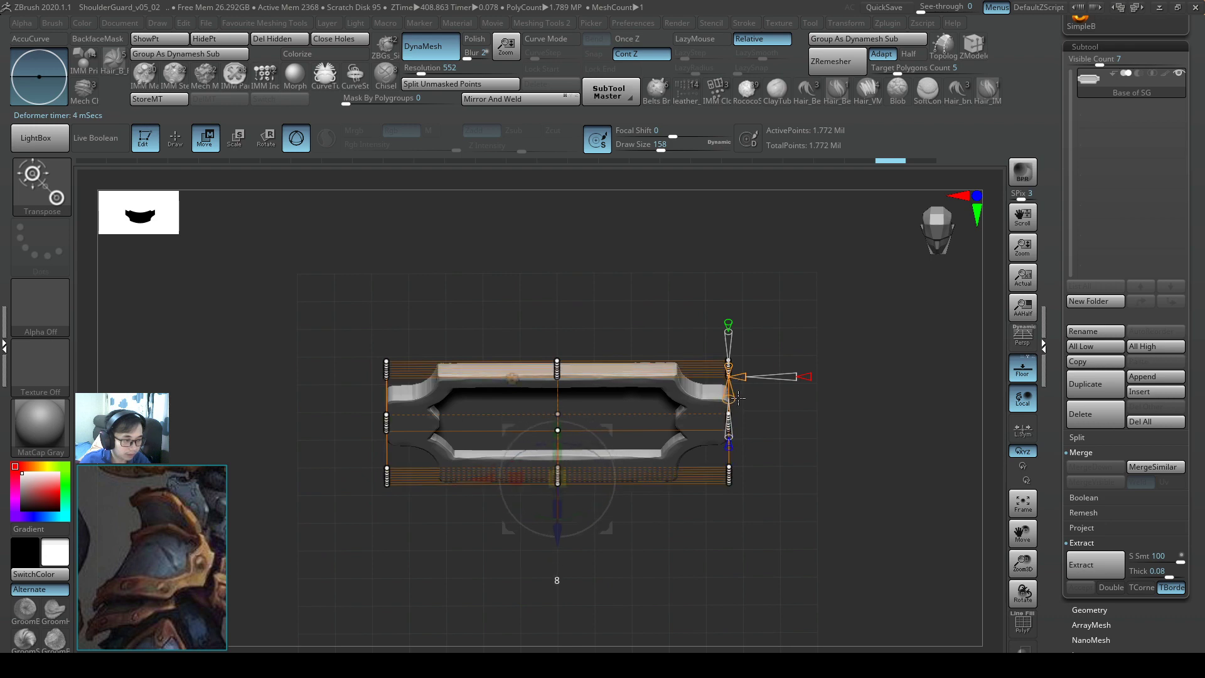
{"action": "left_click_drag", "start_coordinate": [739, 410], "coordinate": [733, 396]}
{"action": "left_click_drag", "start_coordinate": [740, 356], "coordinate": [763, 378]}
{"action": "key", "text": "ctrl+z"}
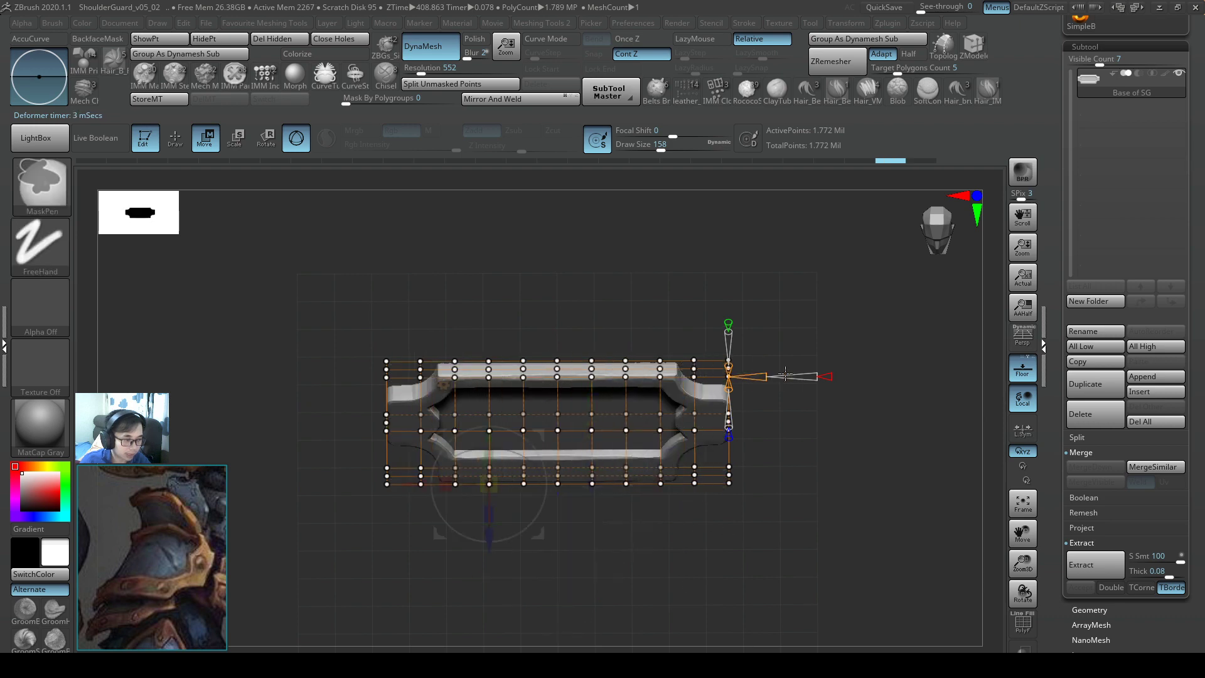
{"action": "key", "text": "ctrl+z"}
- Check the curved guard, close the deformer keeping the bend, return to Draw mode and turn off the floor grid
{"action": "left_click_drag", "start_coordinate": [741, 445], "coordinate": [806, 393]}
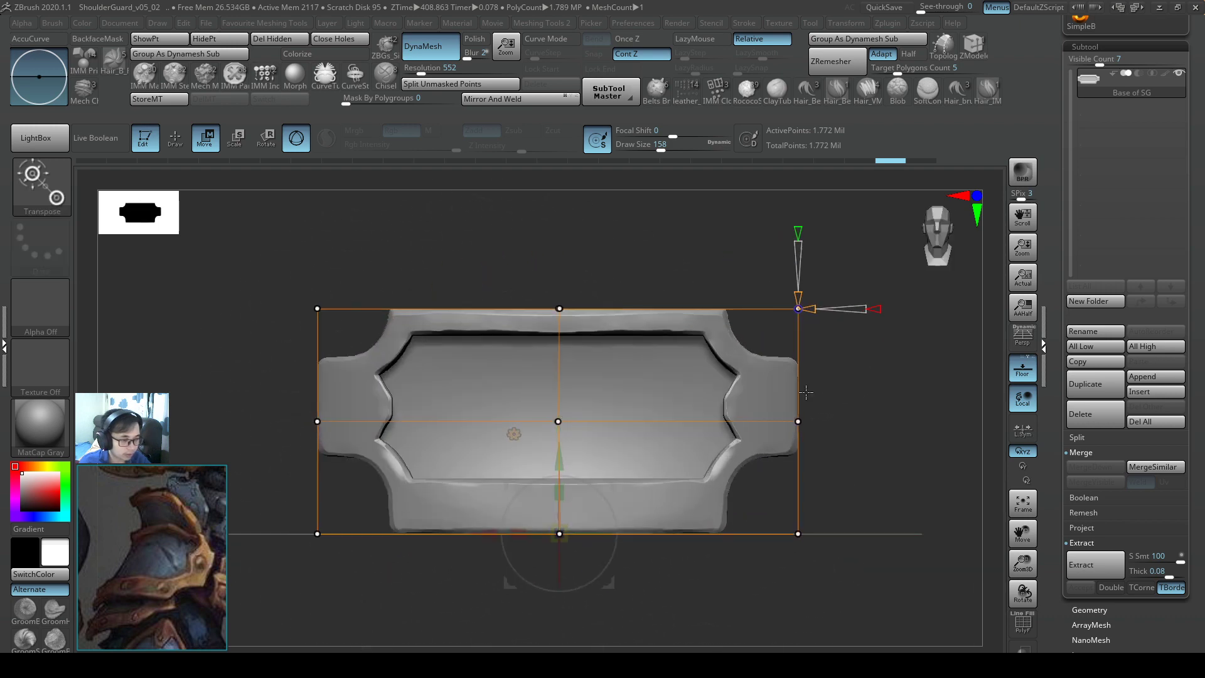
{"action": "right_click_drag", "start_coordinate": [547, 310], "coordinate": [534, 320]}
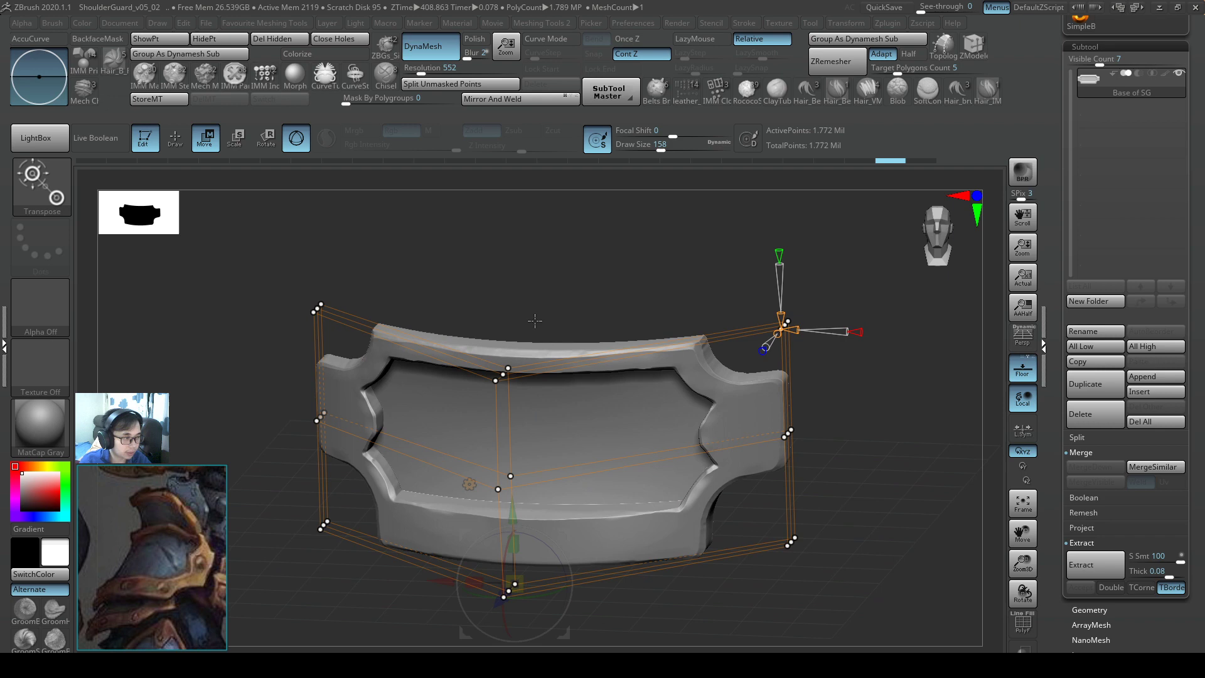
{"action": "key", "text": "w"}
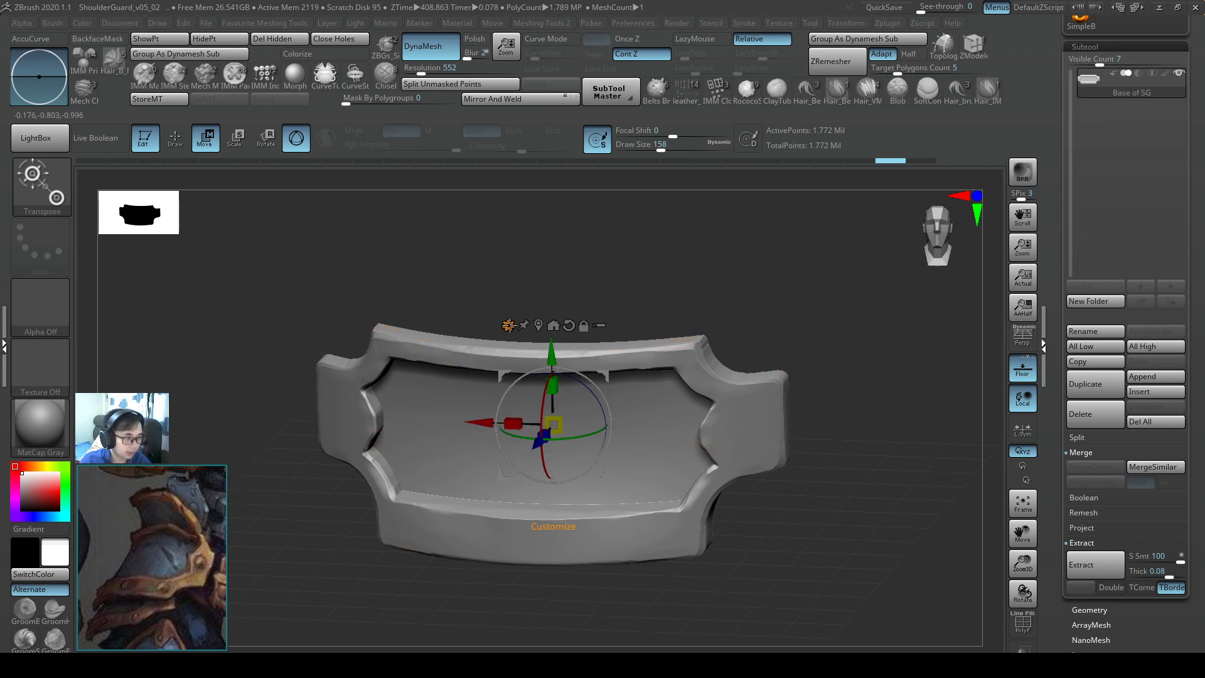
{"action": "mouse_move", "coordinate": [701, 337]}
{"action": "right_mouse_down"}
{"action": "mouse_move", "coordinate": [619, 370]}
{"action": "mouse_move", "coordinate": [694, 380]}
{"action": "mouse_move", "coordinate": [813, 369]}
{"action": "mouse_move", "coordinate": [659, 439]}
{"action": "mouse_move", "coordinate": [698, 468]}
{"action": "right_mouse_up"}
{"action": "key", "text": "q"}
{"action": "right_click_drag", "start_coordinate": [770, 493], "coordinate": [928, 408]}
{"action": "left_click", "coordinate": [1022, 370]}
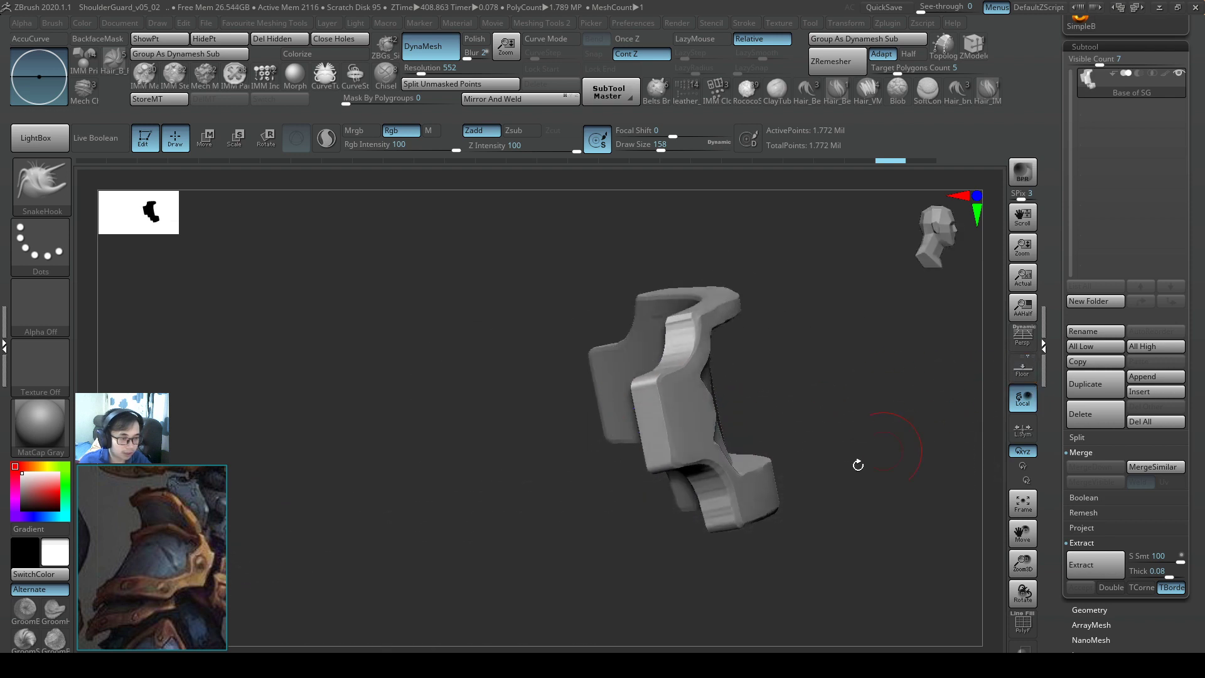
- Check the curved guard from the side and back, open the Split options and show its polygroups with PolyFrame
{"action": "right_click_drag", "start_coordinate": [857, 463], "coordinate": [813, 435]}
{"action": "left_click_drag", "start_coordinate": [814, 436], "coordinate": [995, 458]}
{"action": "left_click_drag", "start_coordinate": [840, 418], "coordinate": [1006, 435]}
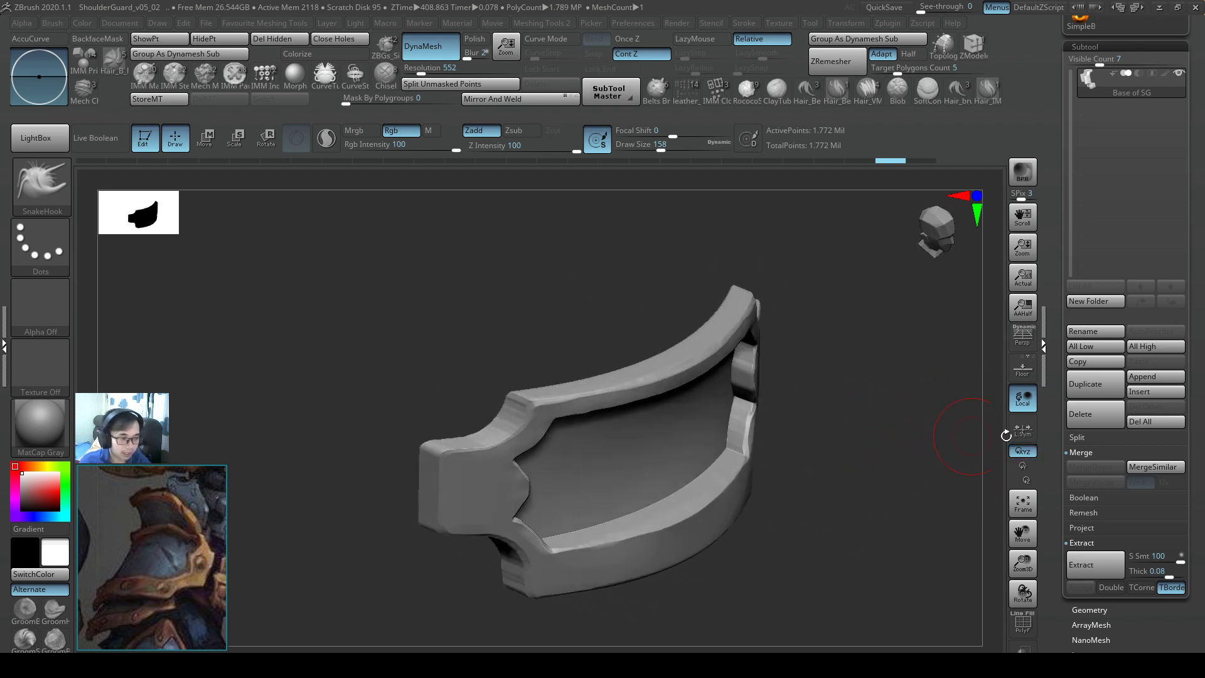
{"action": "left_click", "coordinate": [1102, 440]}
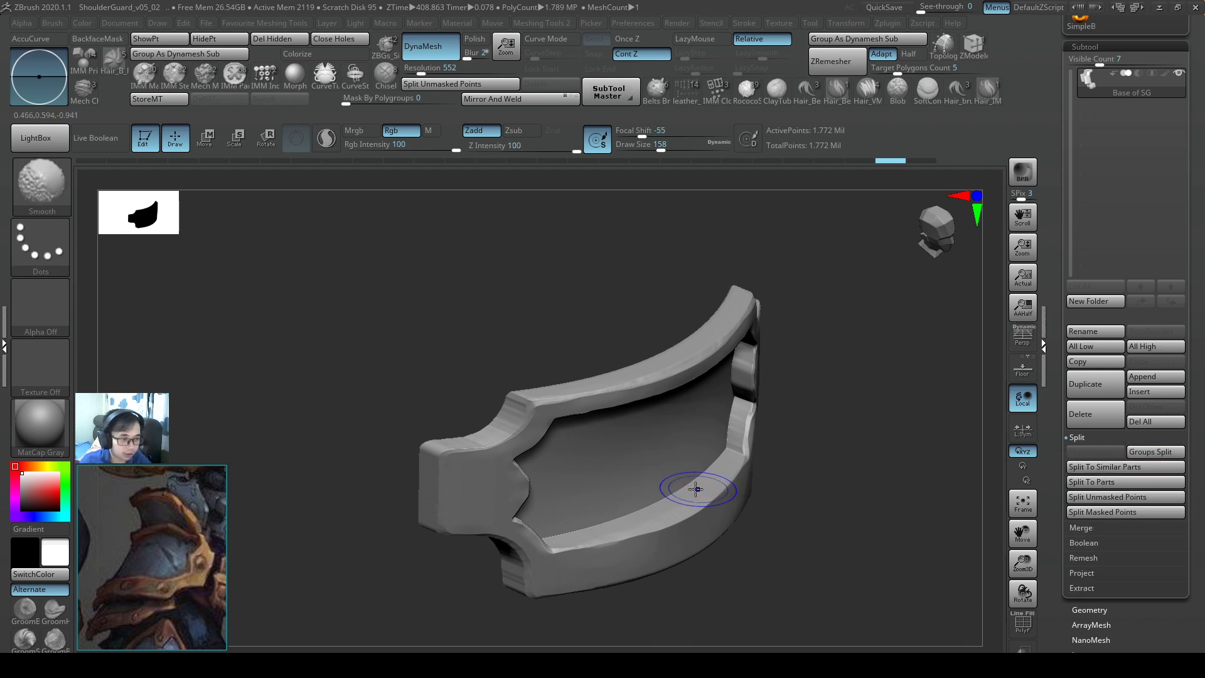
{"action": "key", "text": "shift+f"}
{"action": "right_click_drag", "start_coordinate": [743, 435], "coordinate": [831, 352]}
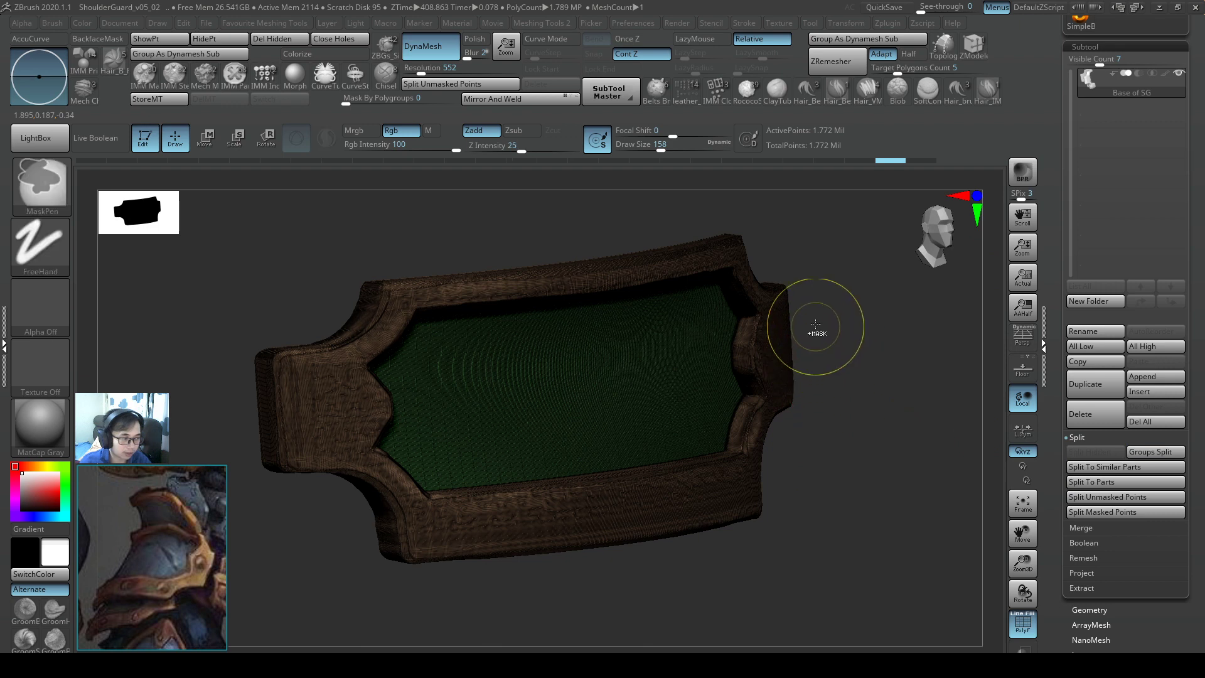
{"action": "key", "text": "ctrl+2"}
{"action": "mouse_move", "coordinate": [846, 253]}
{"action": "left_mouse_down"}
{"action": "mouse_move", "coordinate": [697, 353]}
{"action": "mouse_move", "coordinate": [717, 353]}
{"action": "left_mouse_up"}
{"action": "mouse_move", "coordinate": [843, 415]}
{"action": "left_mouse_down"}
{"action": "mouse_move", "coordinate": [735, 450]}
{"action": "mouse_move", "coordinate": [759, 466]}
{"action": "left_mouse_up"}
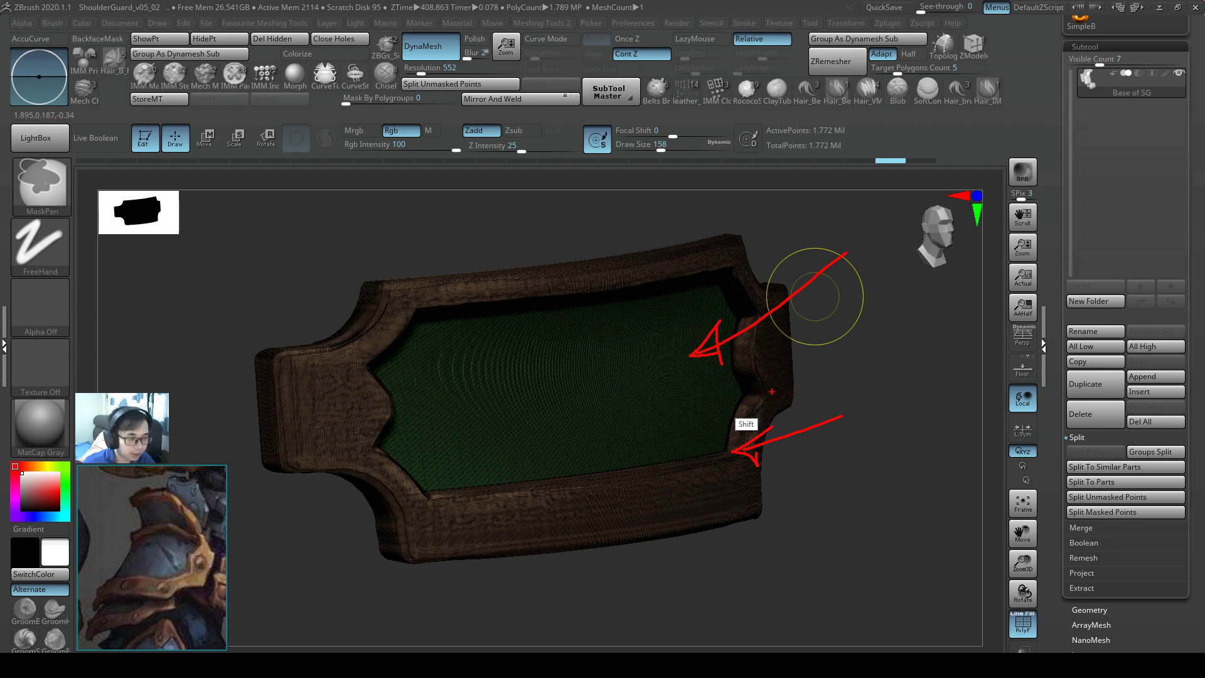
{"action": "left_click_drag", "start_coordinate": [772, 394], "coordinate": [743, 398], "text": "shift"}
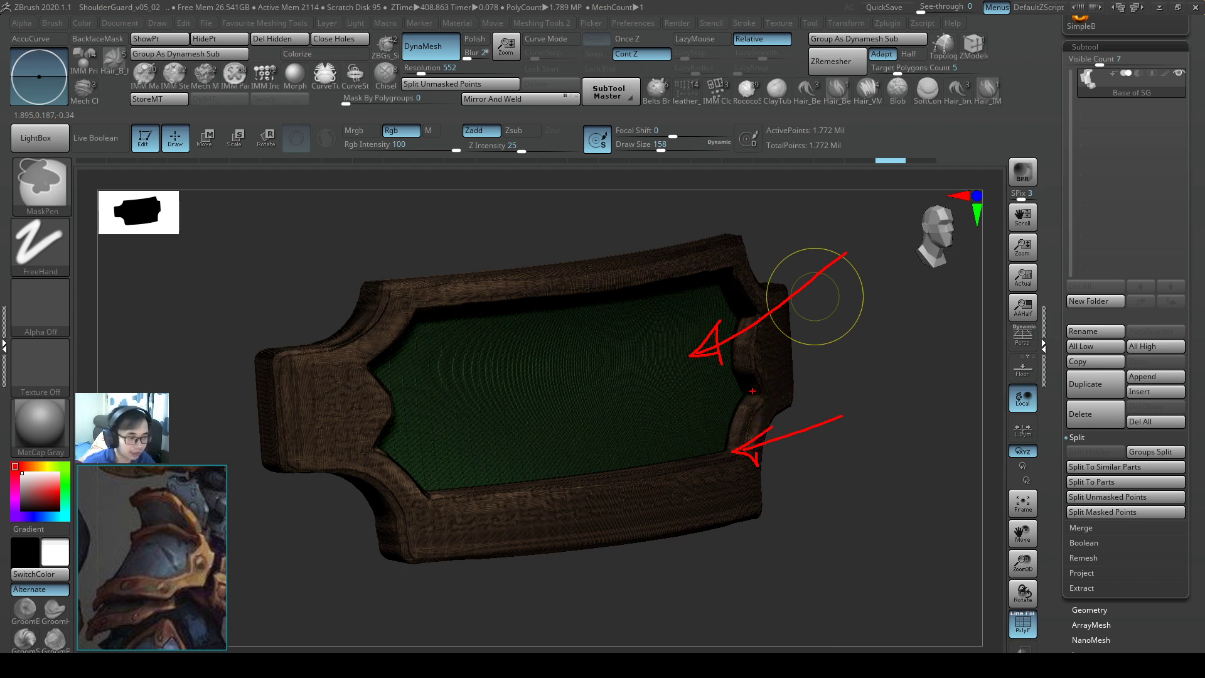
{"action": "mouse_move", "coordinate": [744, 393]}
{"action": "left_mouse_down", "text": "alt"}
{"action": "mouse_move", "coordinate": [774, 395]}
{"action": "mouse_move", "coordinate": [738, 438]}
{"action": "left_mouse_up", "text": "alt"}
{"action": "left_click_drag", "start_coordinate": [743, 371], "coordinate": [743, 394]}
{"action": "left_click_drag", "start_coordinate": [749, 396], "coordinate": [721, 426]}
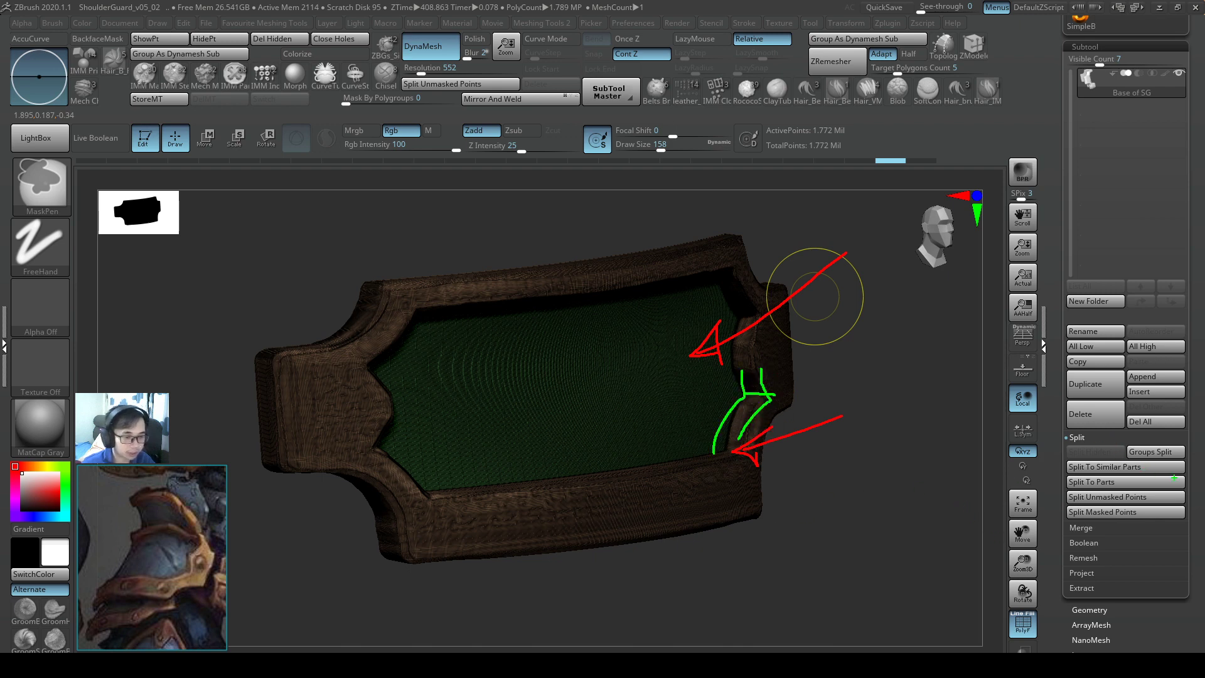
{"action": "left_click_drag", "start_coordinate": [1058, 473], "coordinate": [1186, 490]}
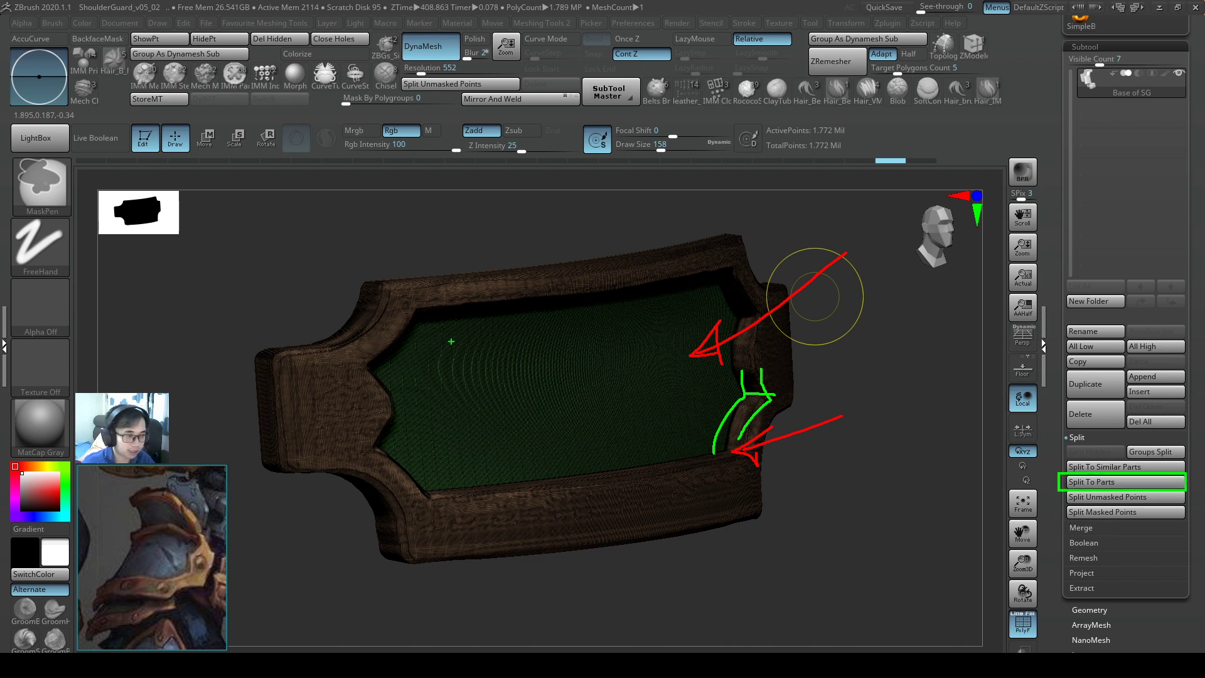
{"action": "mouse_move", "coordinate": [421, 305]}
{"action": "left_mouse_down"}
{"action": "mouse_move", "coordinate": [369, 371]}
{"action": "mouse_move", "coordinate": [391, 416]}
{"action": "mouse_move", "coordinate": [375, 449]}
{"action": "mouse_move", "coordinate": [425, 496]}
{"action": "left_mouse_up"}
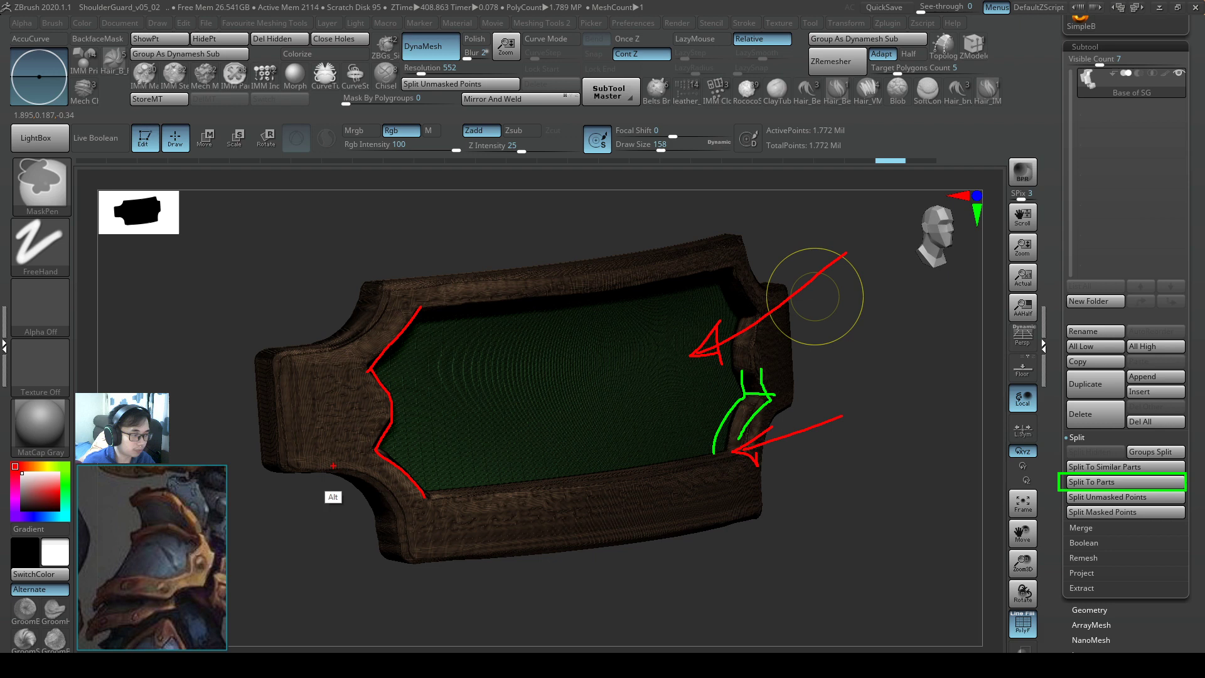
{"action": "left_click_drag", "start_coordinate": [328, 464], "coordinate": [398, 549]}
{"action": "mouse_move", "coordinate": [326, 464]}
{"action": "left_mouse_down"}
{"action": "mouse_move", "coordinate": [283, 430]}
{"action": "mouse_move", "coordinate": [282, 361]}
{"action": "mouse_move", "coordinate": [395, 298]}
{"action": "mouse_move", "coordinate": [754, 236]}
{"action": "left_mouse_up"}
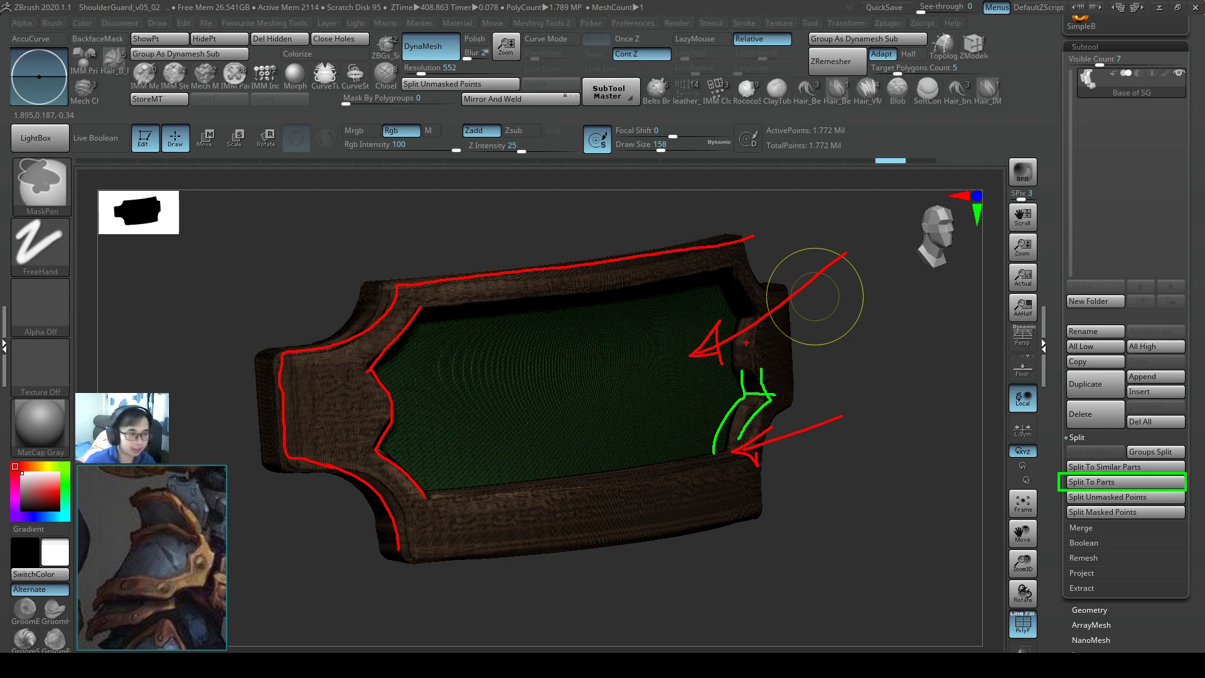
{"action": "mouse_move", "coordinate": [464, 32]}
{"action": "left_mouse_down"}
{"action": "mouse_move", "coordinate": [370, 69]}
{"action": "mouse_move", "coordinate": [467, 65]}
{"action": "left_mouse_up"}
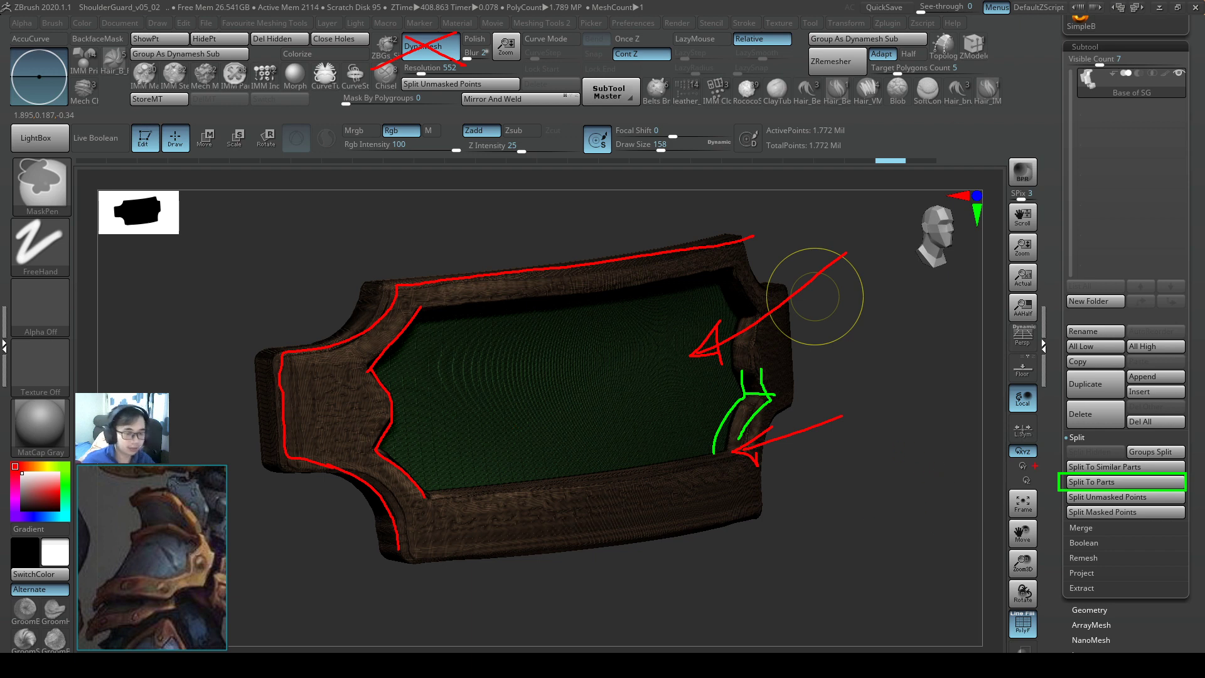
{"action": "mouse_move", "coordinate": [850, 373]}
{"action": "left_mouse_down"}
{"action": "mouse_move", "coordinate": [931, 457]}
{"action": "mouse_move", "coordinate": [1049, 470]}
{"action": "mouse_move", "coordinate": [1017, 474]}
{"action": "left_mouse_up"}
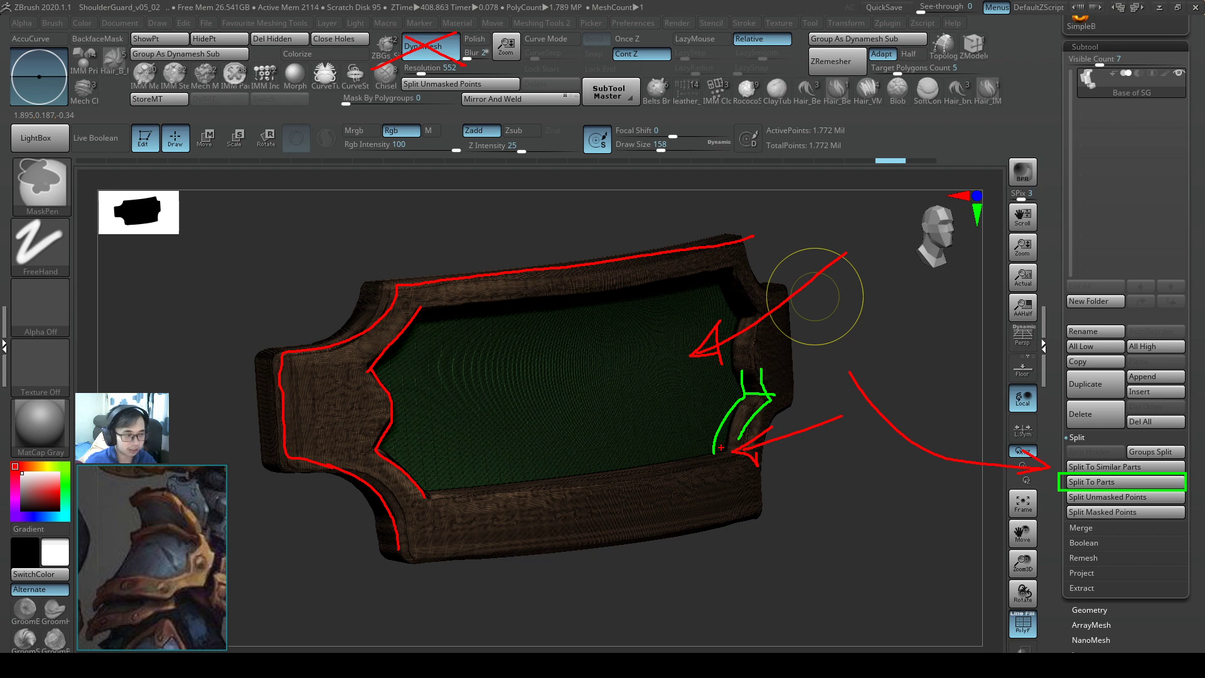
{"action": "left_click_drag", "start_coordinate": [120, 563], "coordinate": [202, 556]}
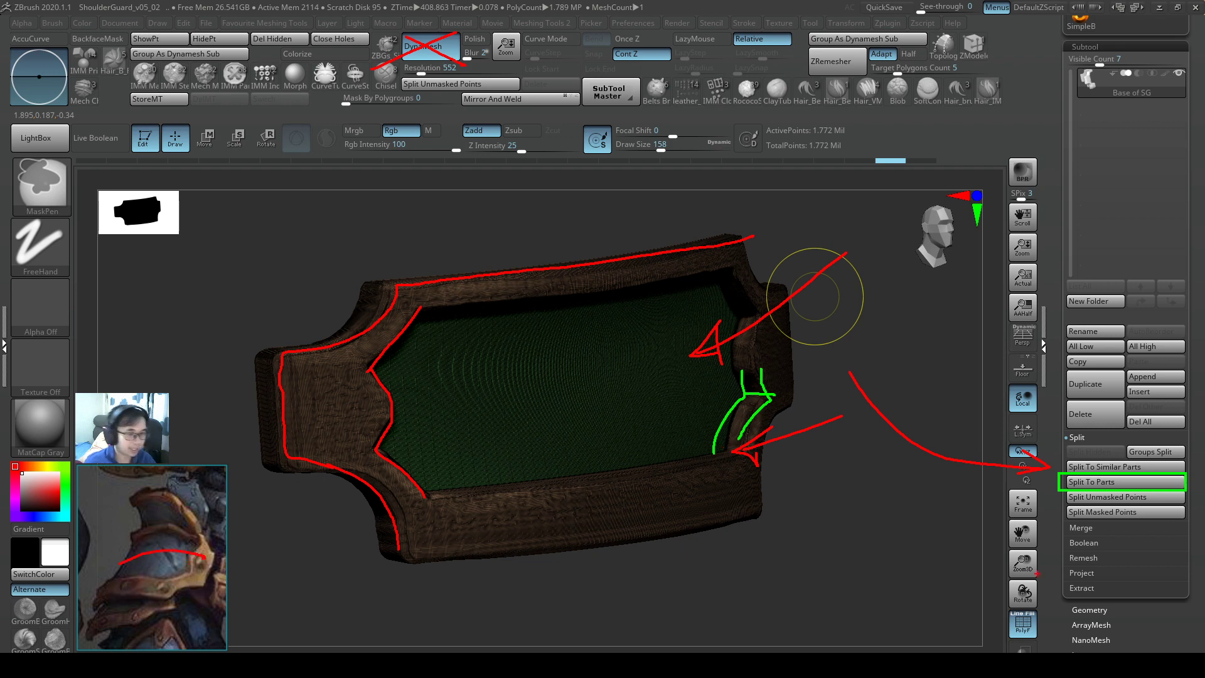
- Split the merged guard into separate subtools with Split To Parts, accepting the non-undoable operation and skipping its note until next restart
{"action": "left_click", "coordinate": [1126, 483]}
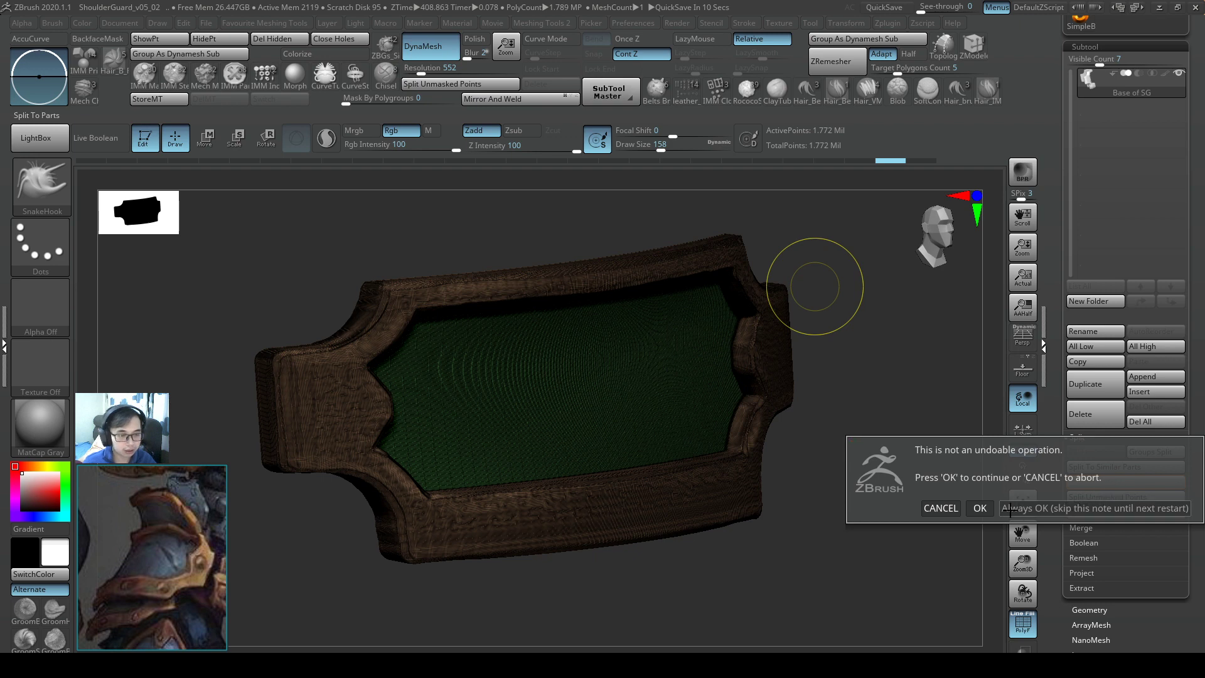
{"action": "left_click", "coordinate": [980, 507]}
{"action": "left_click", "coordinate": [1126, 483]}
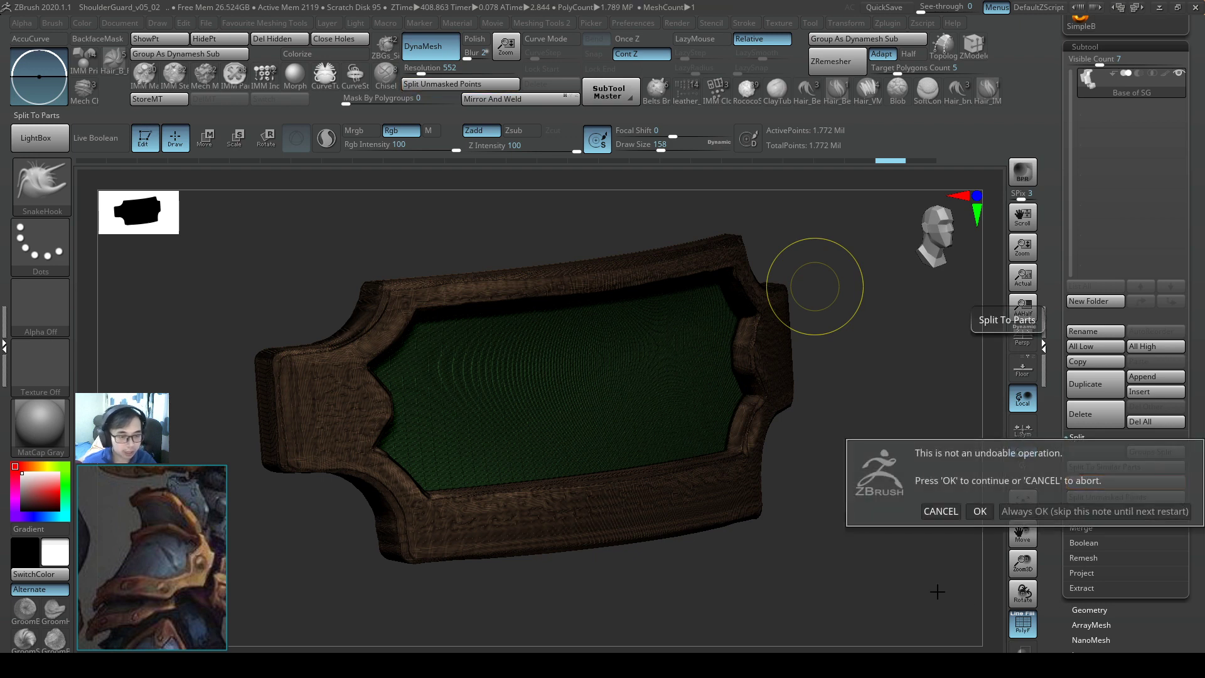
{"action": "left_click", "coordinate": [1035, 511]}
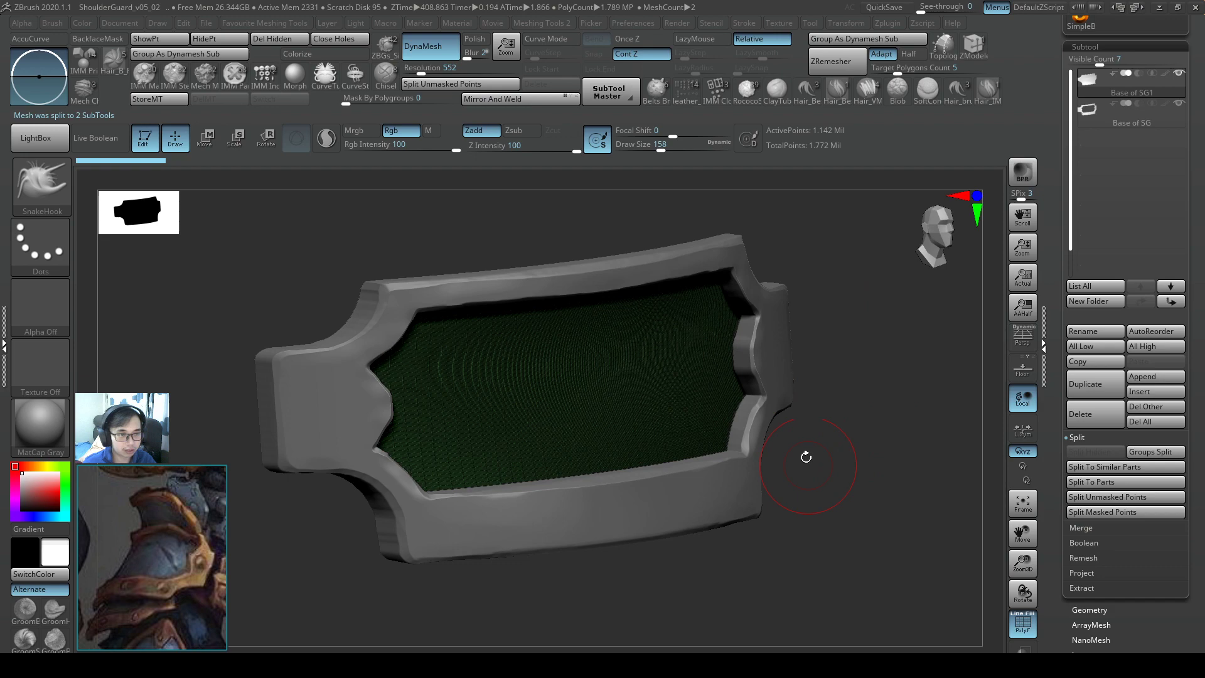
{"action": "left_click_drag", "start_coordinate": [790, 445], "coordinate": [691, 468]}
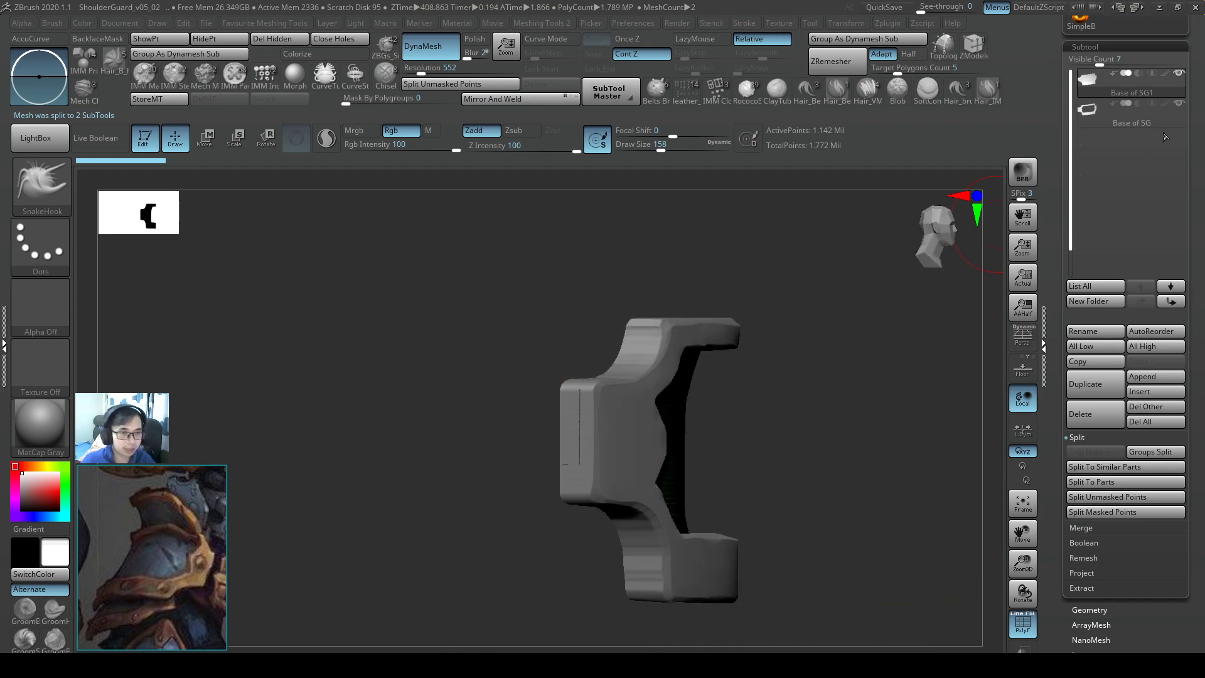
- Select the frame's subtool and rename it as Outside of SG
{"action": "mouse_move", "coordinate": [1147, 117]}
{"action": "left_click_drag", "start_coordinate": [904, 351], "coordinate": [709, 359]}
{"action": "right_click_drag", "start_coordinate": [819, 359], "coordinate": [515, 381], "text": "alt"}
{"action": "left_click", "coordinate": [1105, 118]}
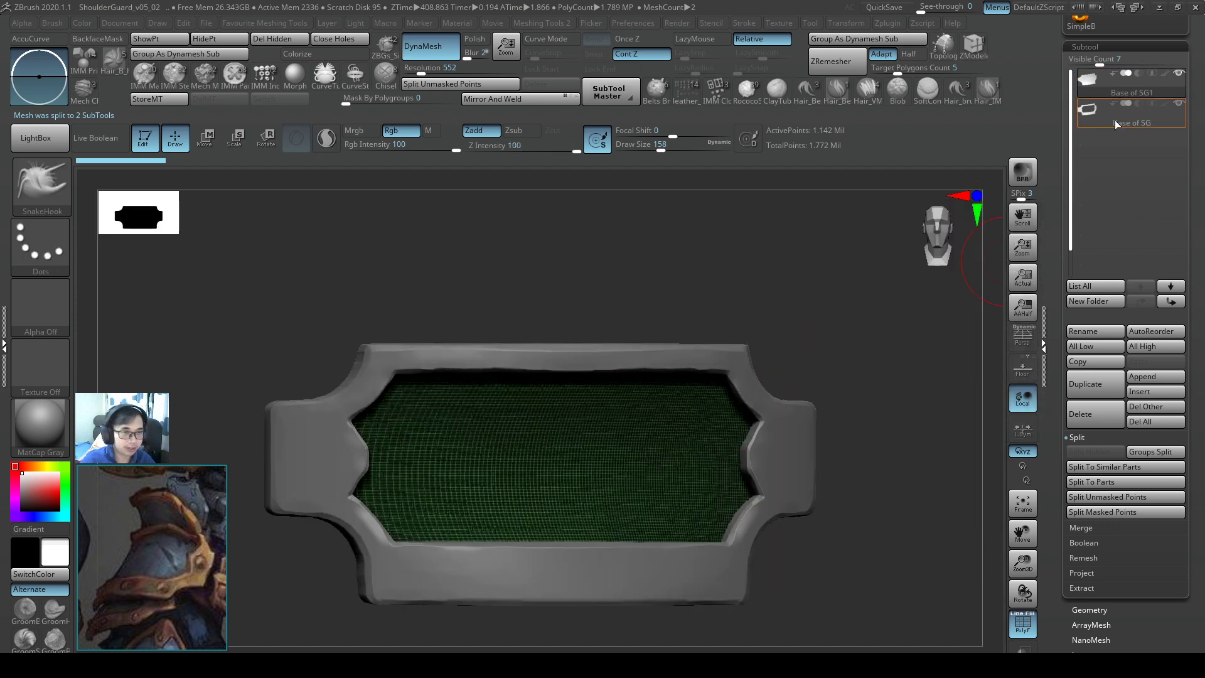
{"action": "left_click", "coordinate": [1106, 331]}
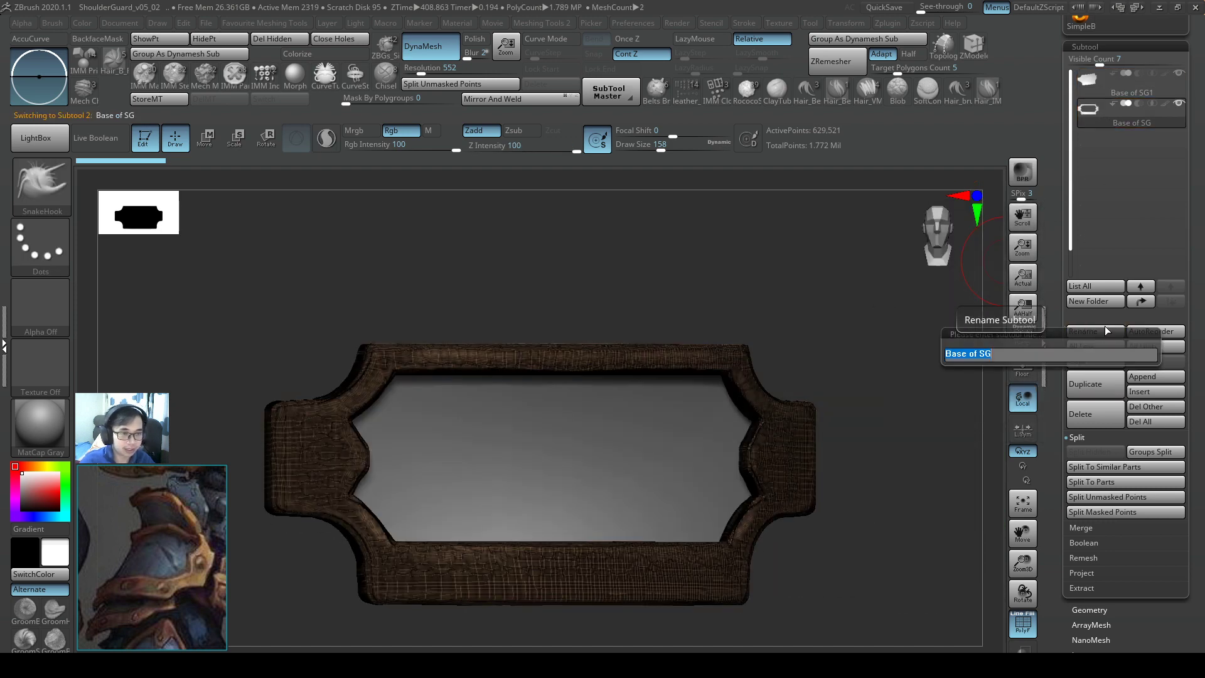
{"action": "type", "text": "Outs"}
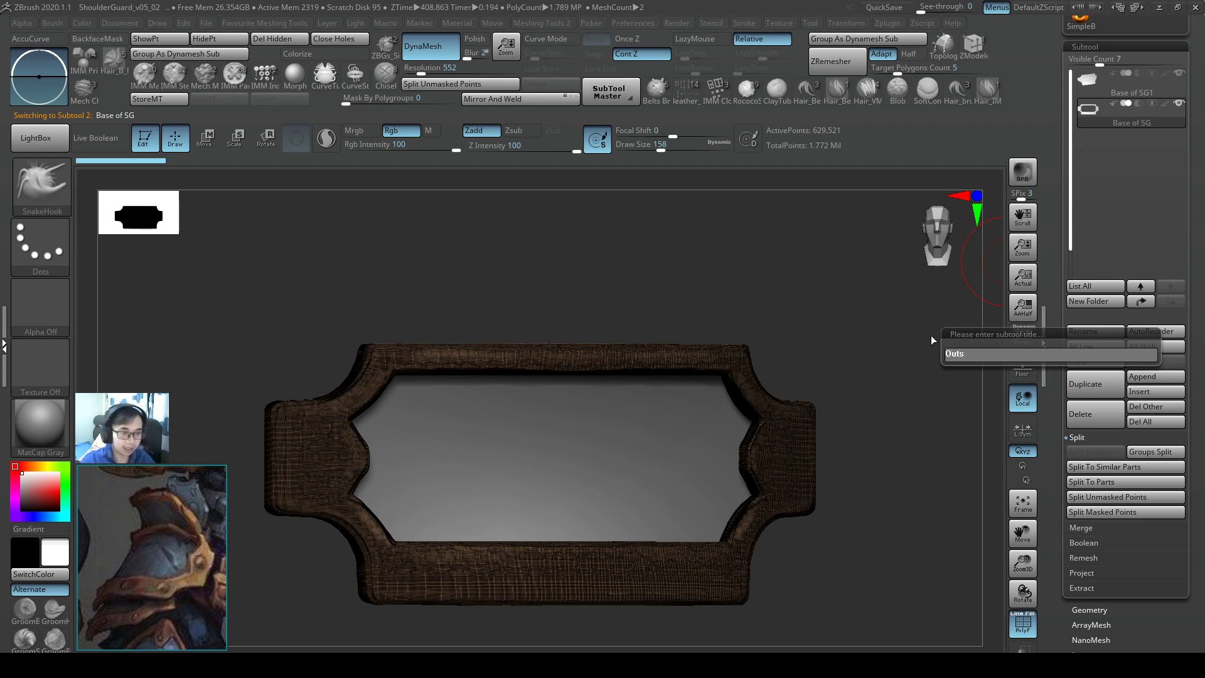
{"action": "type", "text": "ide of SGH"}
{"action": "key", "text": "Return"}
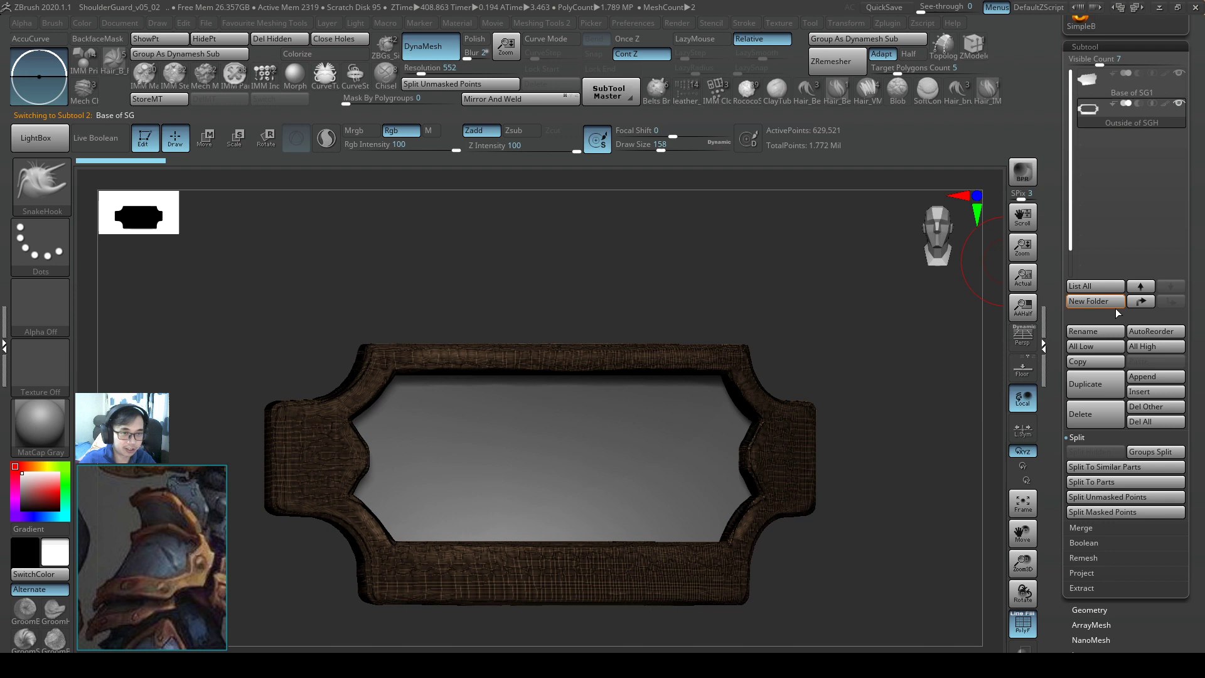
{"action": "left_click", "coordinate": [1097, 330]}
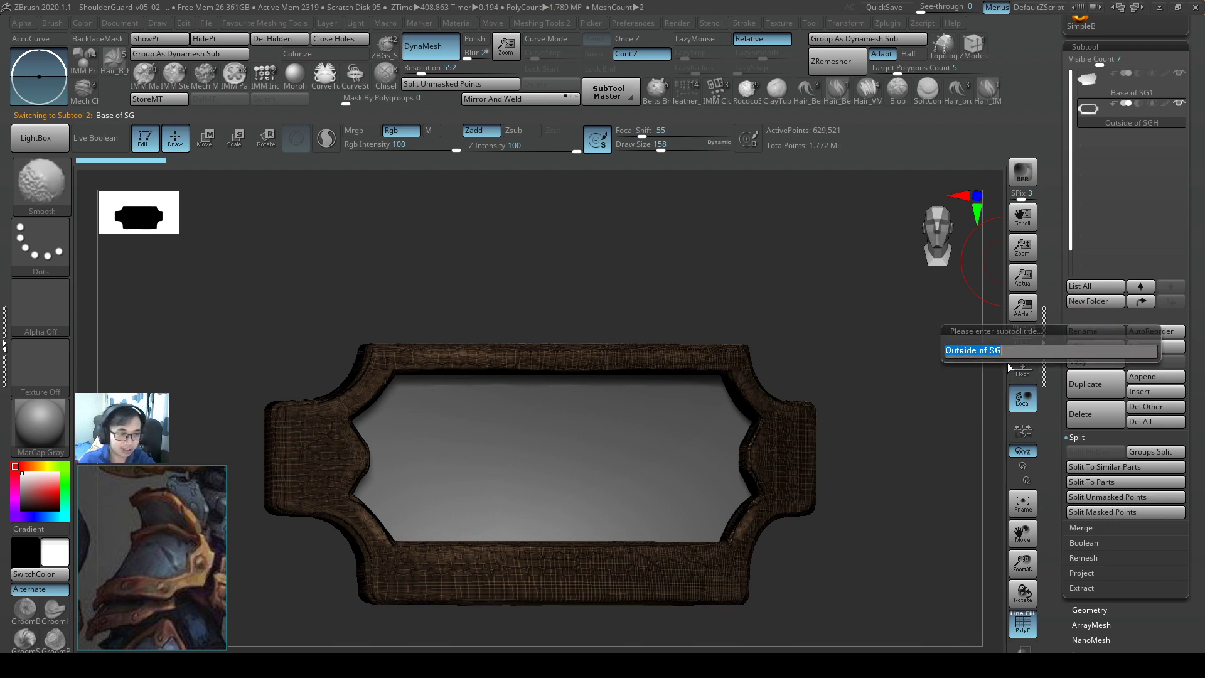
{"action": "key", "text": "Return"}
- Examine the separated frame and base plate from several angles with PolyFrame on and off, leaving it off
{"action": "mouse_move", "coordinate": [780, 376]}
{"action": "right_mouse_down"}
{"action": "mouse_move", "coordinate": [789, 444]}
{"action": "mouse_move", "coordinate": [828, 407]}
{"action": "mouse_move", "coordinate": [786, 452]}
{"action": "right_mouse_up"}
{"action": "key", "text": "shift+f"}
{"action": "key", "text": "shift+f"}
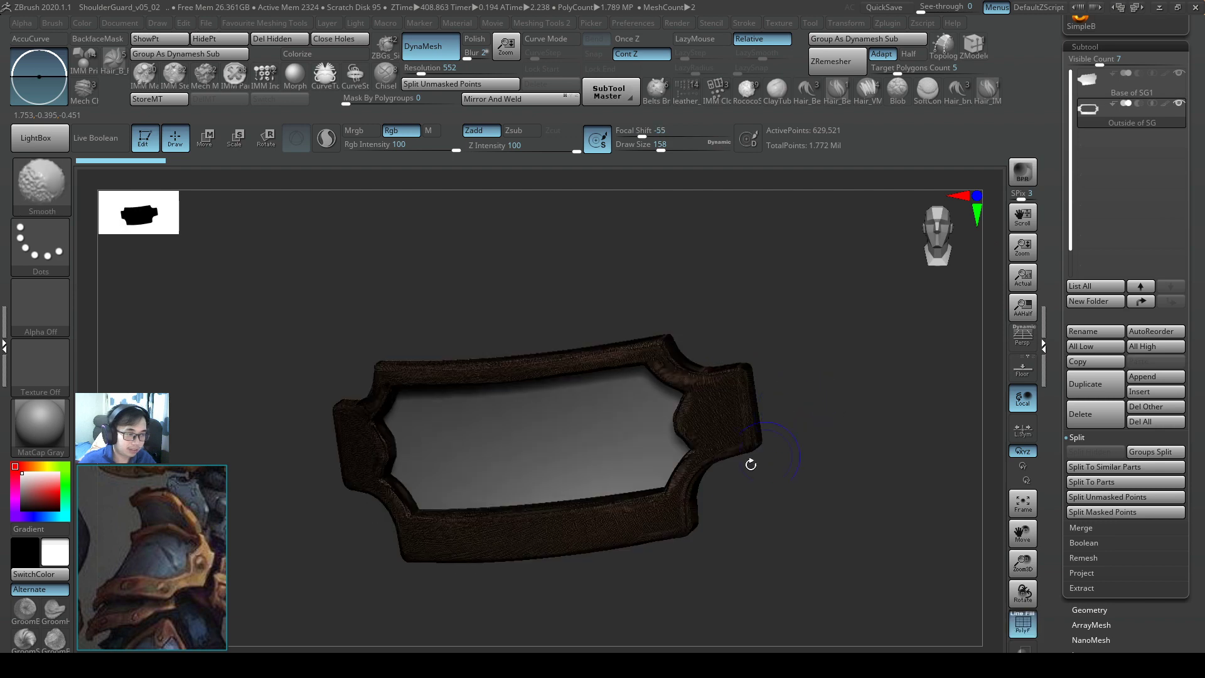
{"action": "key", "text": "shift+f"}
{"action": "key", "text": "shift+f"}
{"action": "key", "text": "shift+f"}
{"action": "key", "text": "shift+f"}
{"action": "mouse_move", "coordinate": [776, 380]}
{"action": "right_mouse_down"}
{"action": "mouse_move", "coordinate": [779, 369]}
{"action": "mouse_move", "coordinate": [791, 417]}
{"action": "mouse_move", "coordinate": [759, 457]}
{"action": "mouse_move", "coordinate": [830, 429]}
{"action": "mouse_move", "coordinate": [740, 440]}
{"action": "mouse_move", "coordinate": [722, 427]}
{"action": "mouse_move", "coordinate": [759, 412]}
{"action": "mouse_move", "coordinate": [824, 419]}
{"action": "right_mouse_up"}
{"action": "key", "text": "shift+f"}
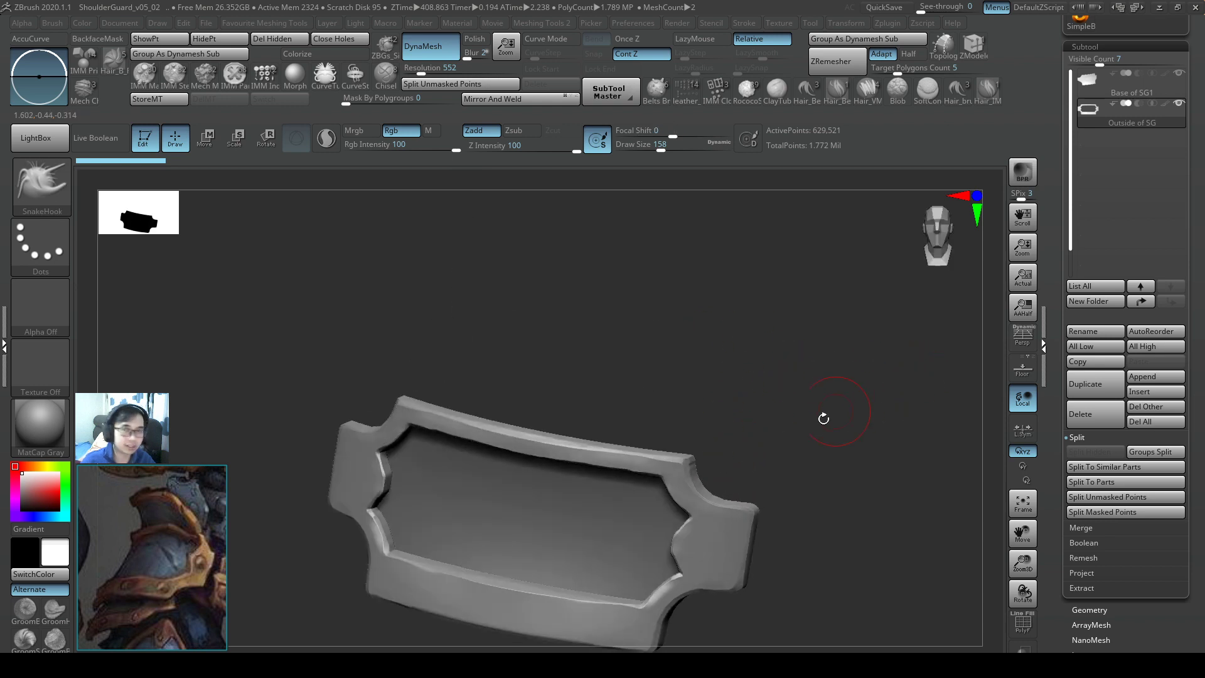
{"action": "right_click_drag", "start_coordinate": [750, 461], "coordinate": [900, 396]}
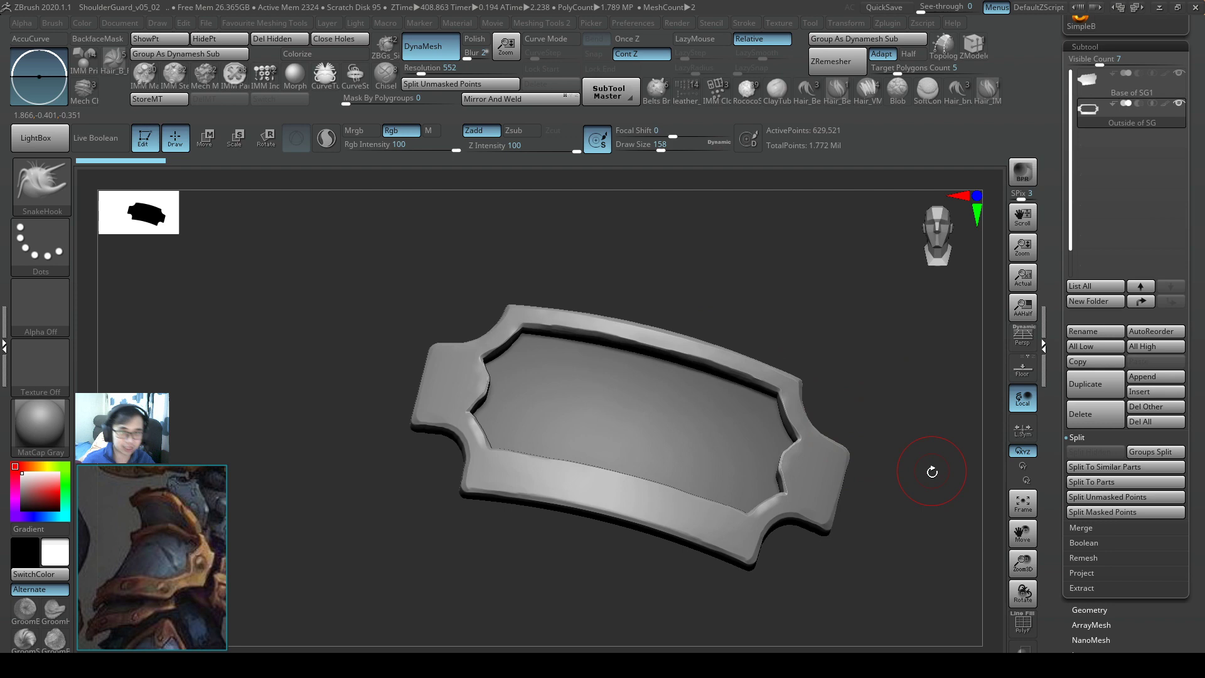